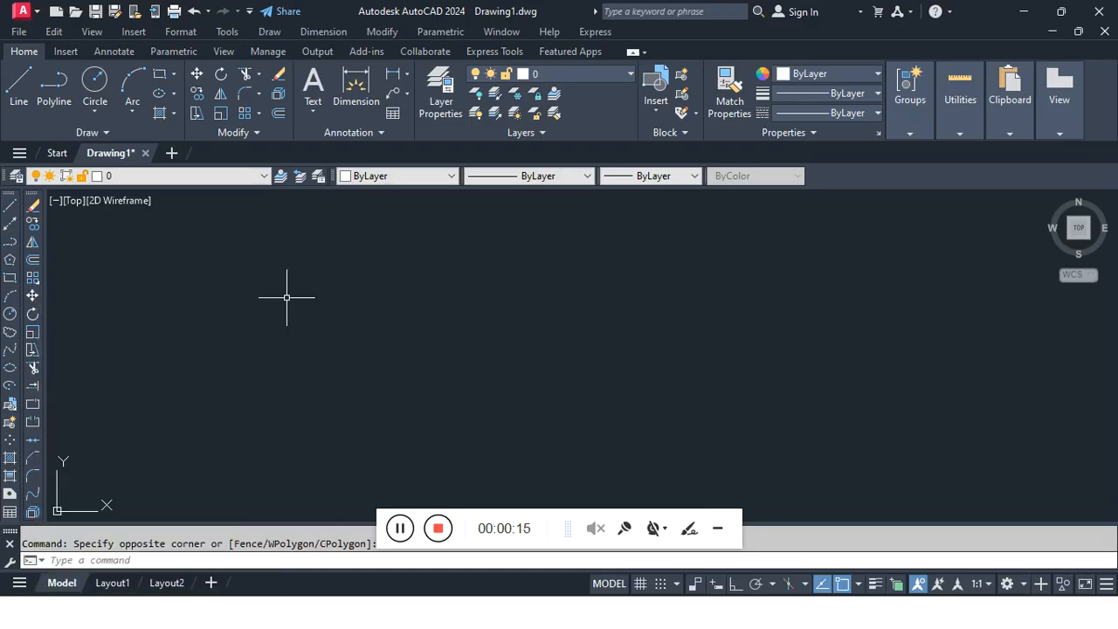
- Draw a circle with a radius of 2 in the empty drawing area
click(414, 292)
click(362, 355)
text(c)
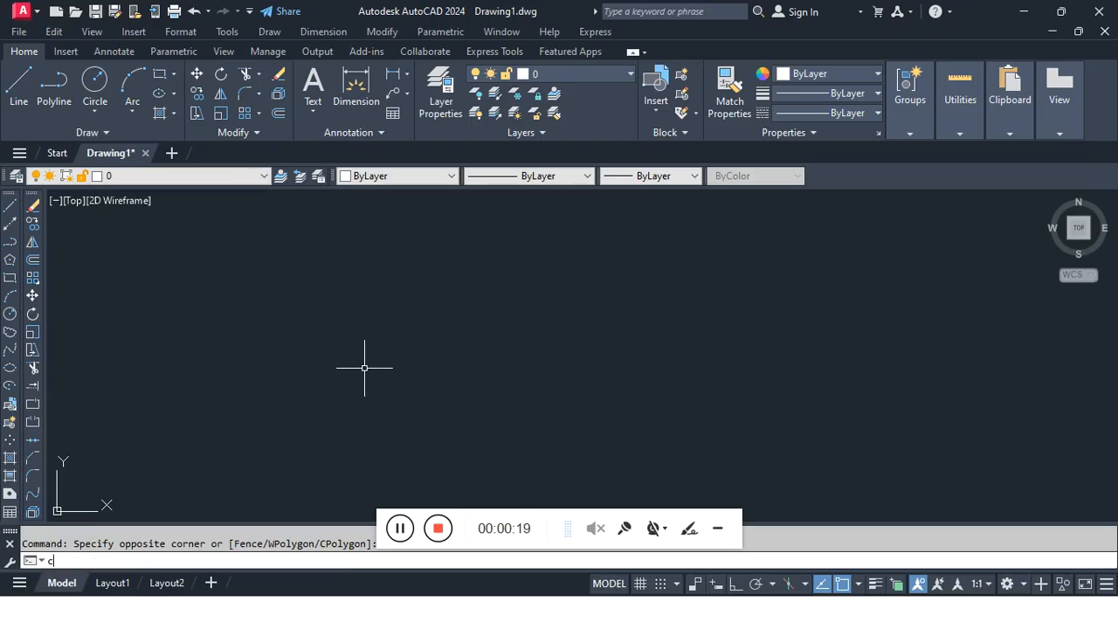
key(Return)
click(326, 394)
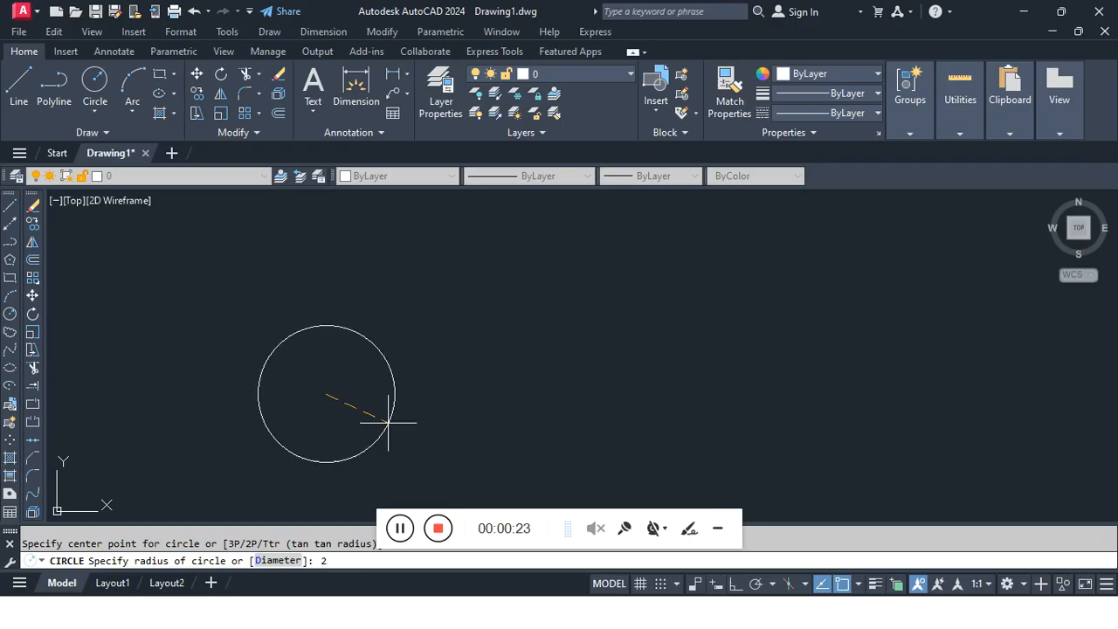
text(2)
key(Return)
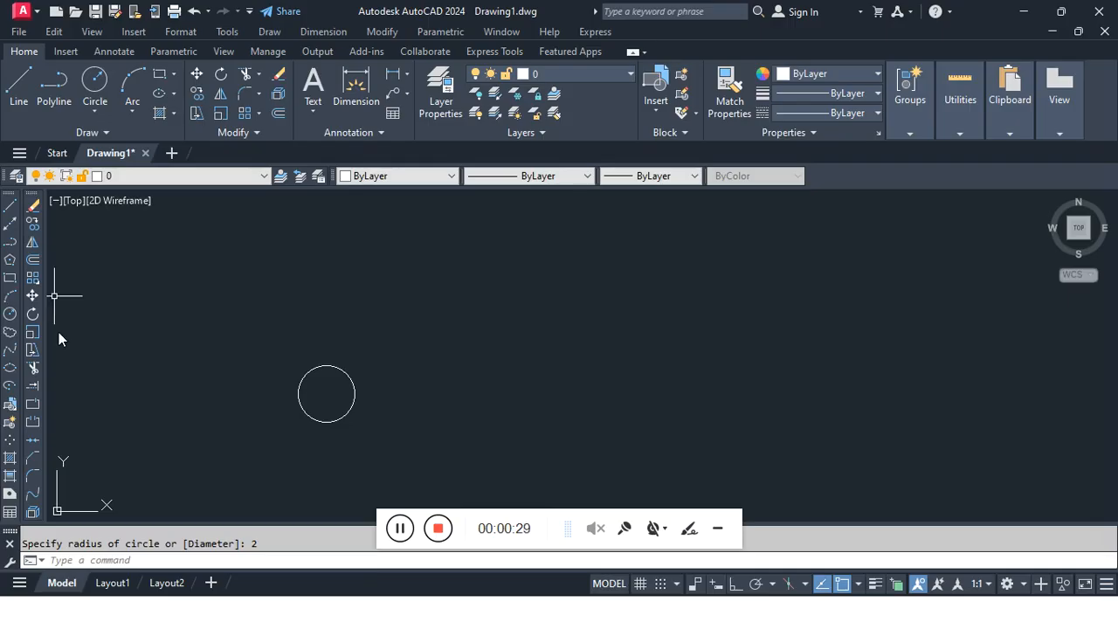
- Start an array of the circle using the Rectangular array type
scroll(284, 406, down, 3)
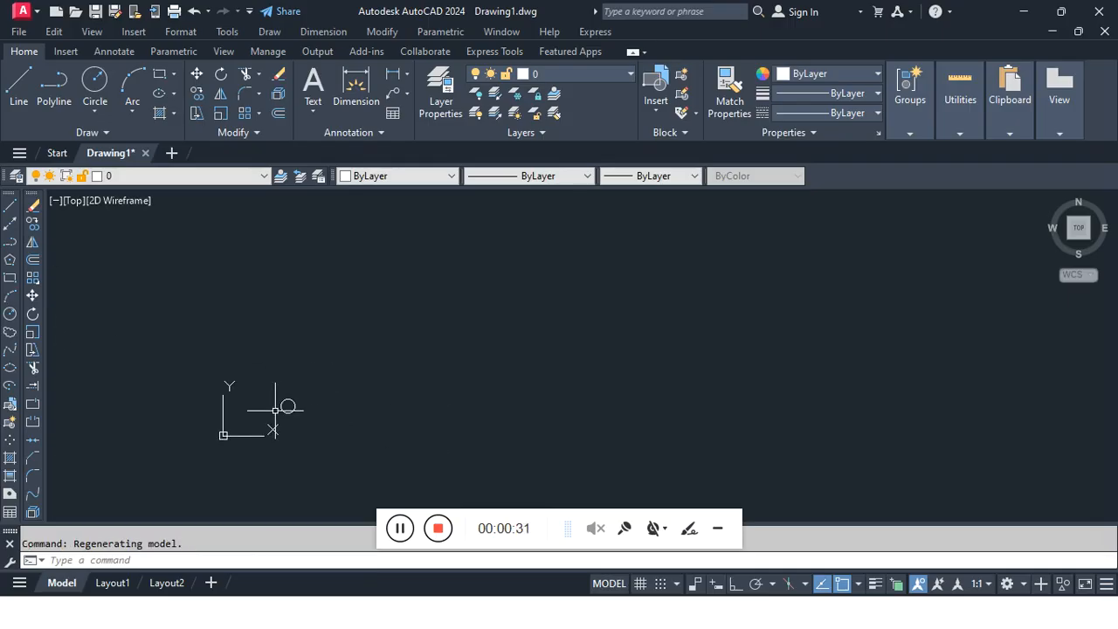
middle_drag(289, 404, 340, 393)
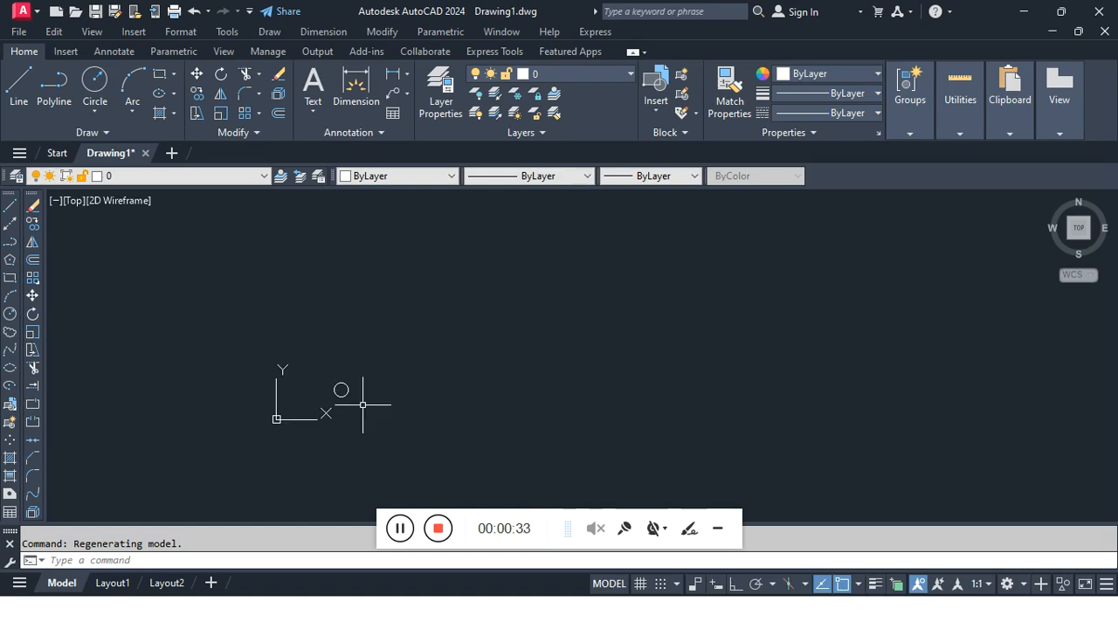
scroll(337, 402, up, 3)
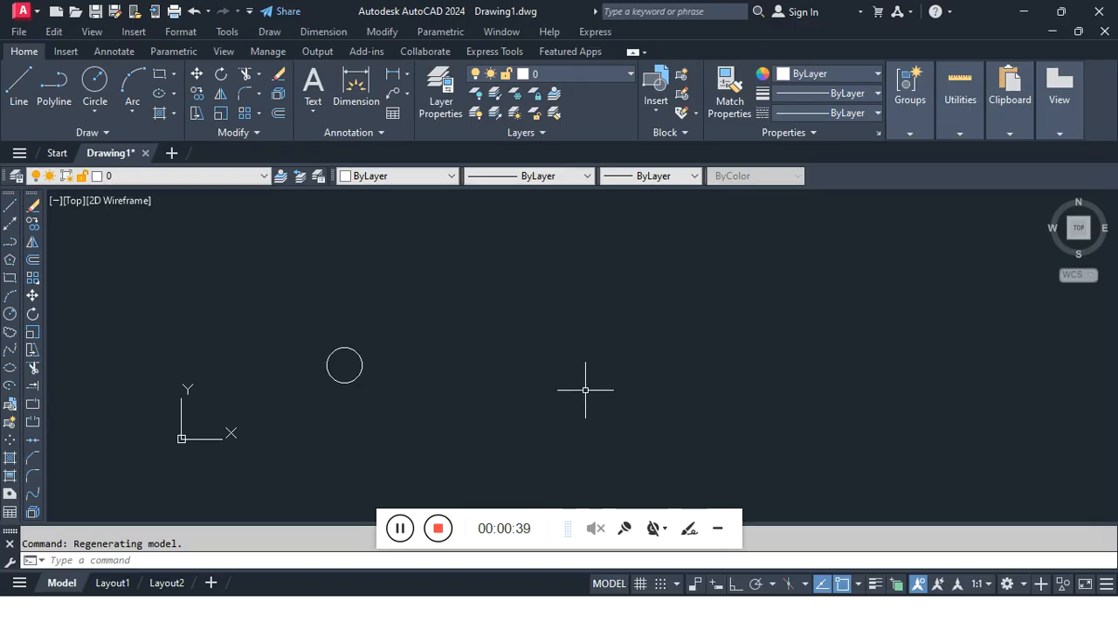
text(ar)
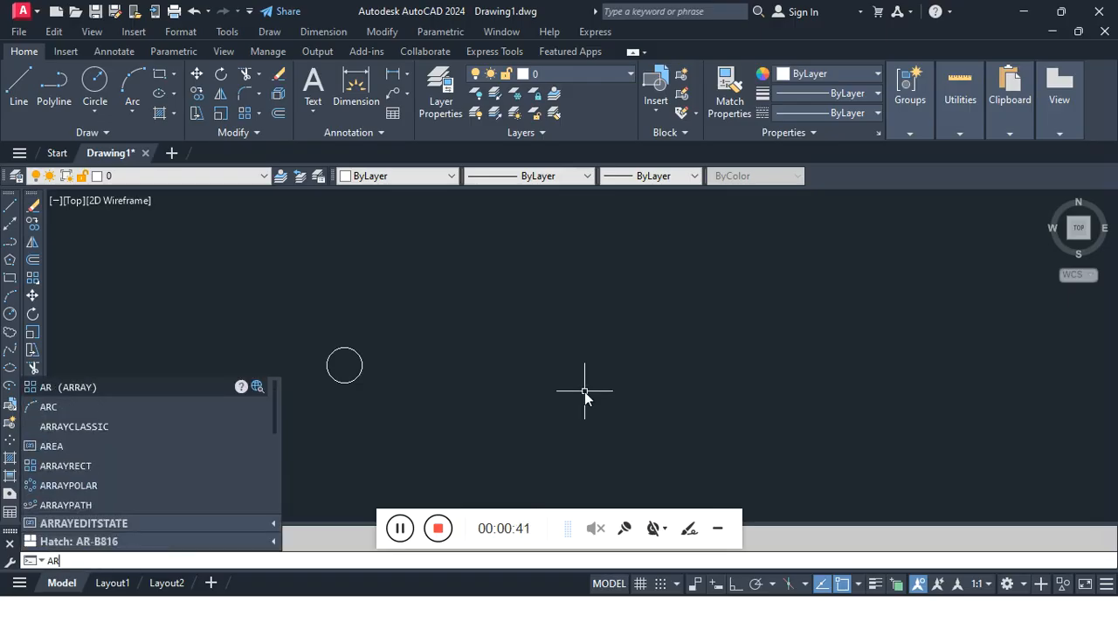
key(Return)
click(395, 336)
click(309, 407)
key(Return)
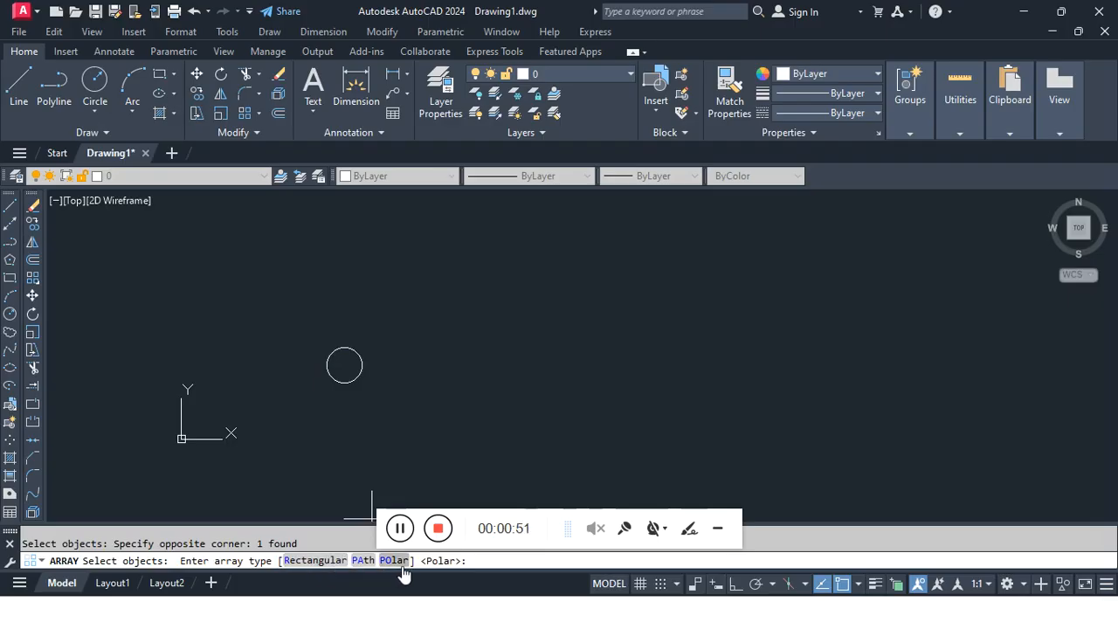
click(315, 561)
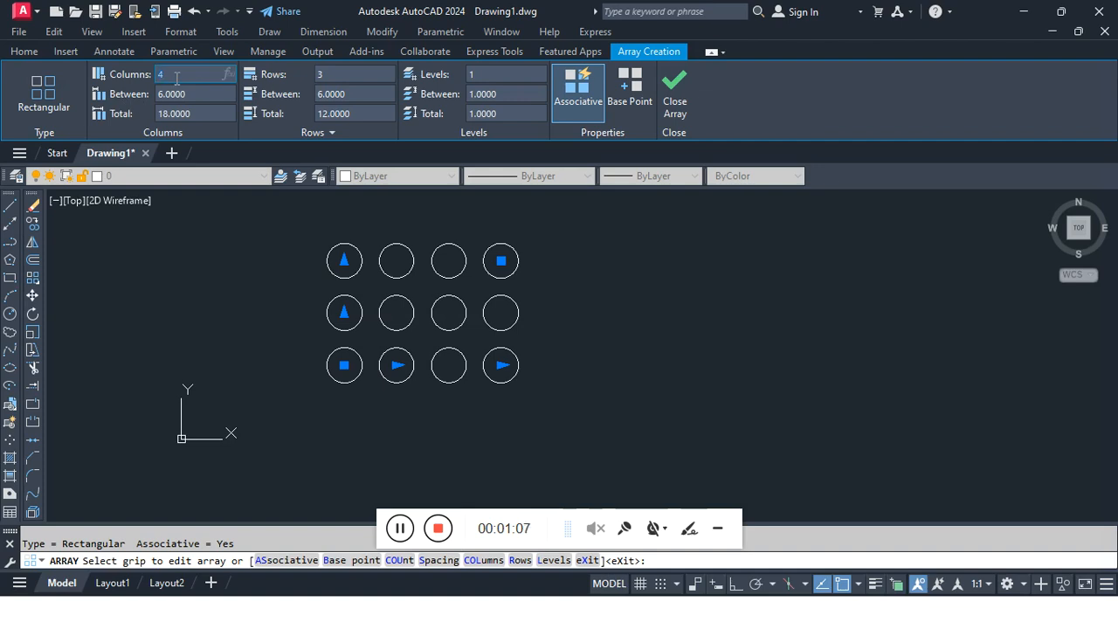
- Set the array to 6 columns and 8 rows with a spacing of 5 between columns and between rows, and finish it
key(Return)
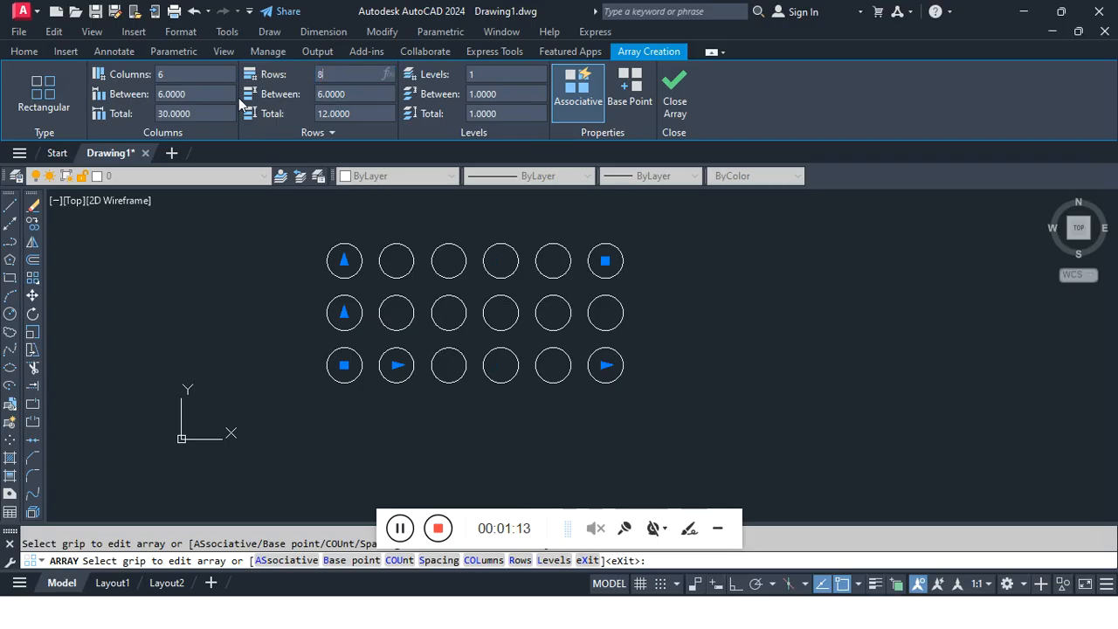
key(Return)
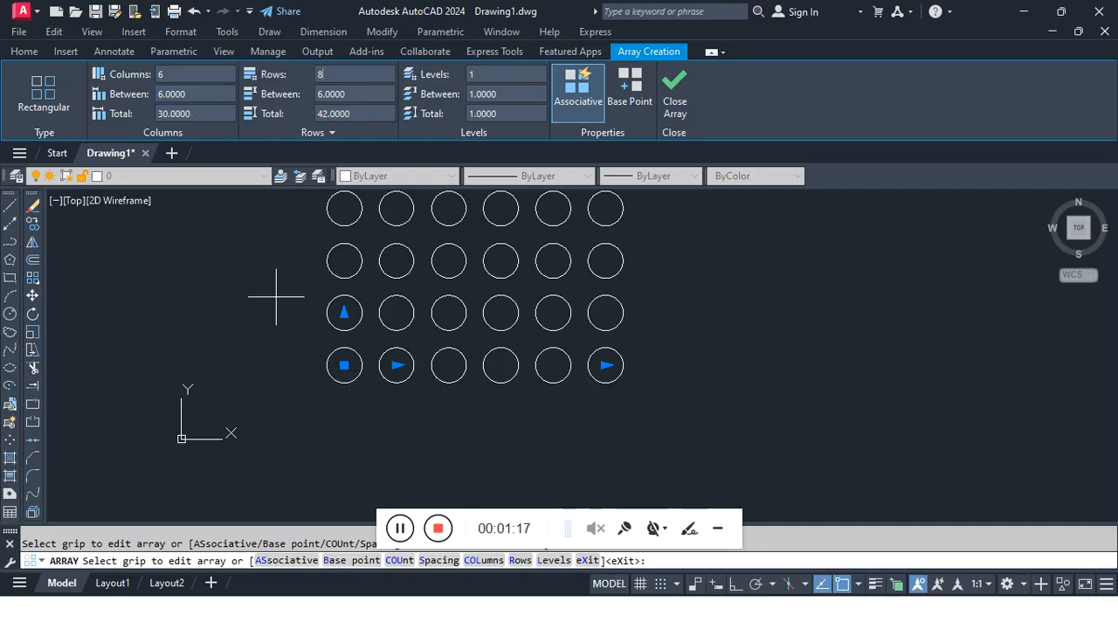
click(199, 92)
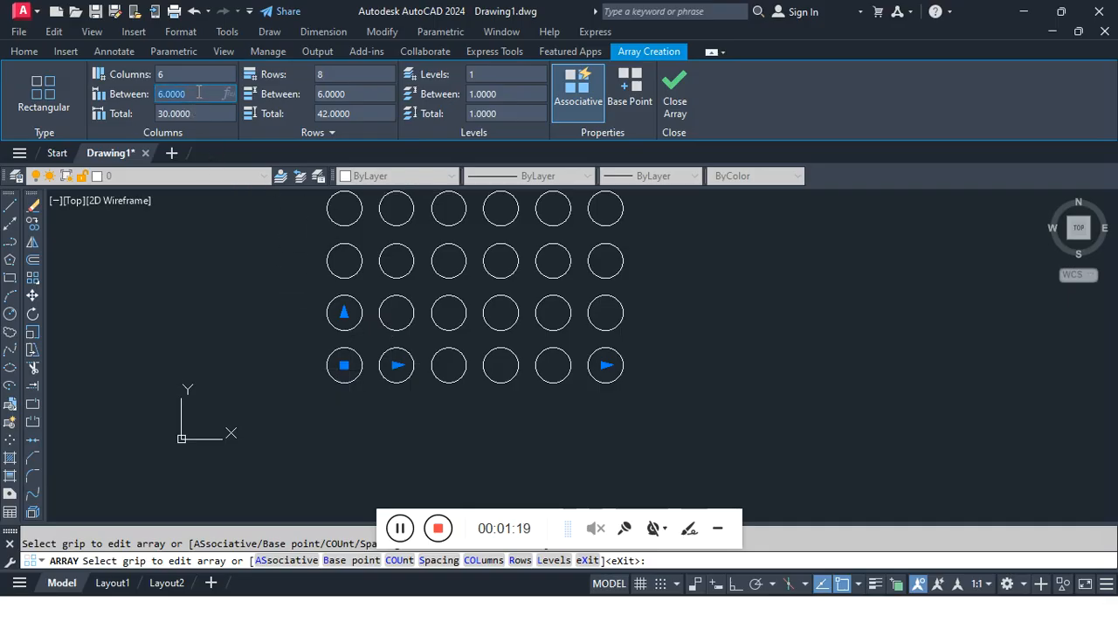
text(5)
key(Return)
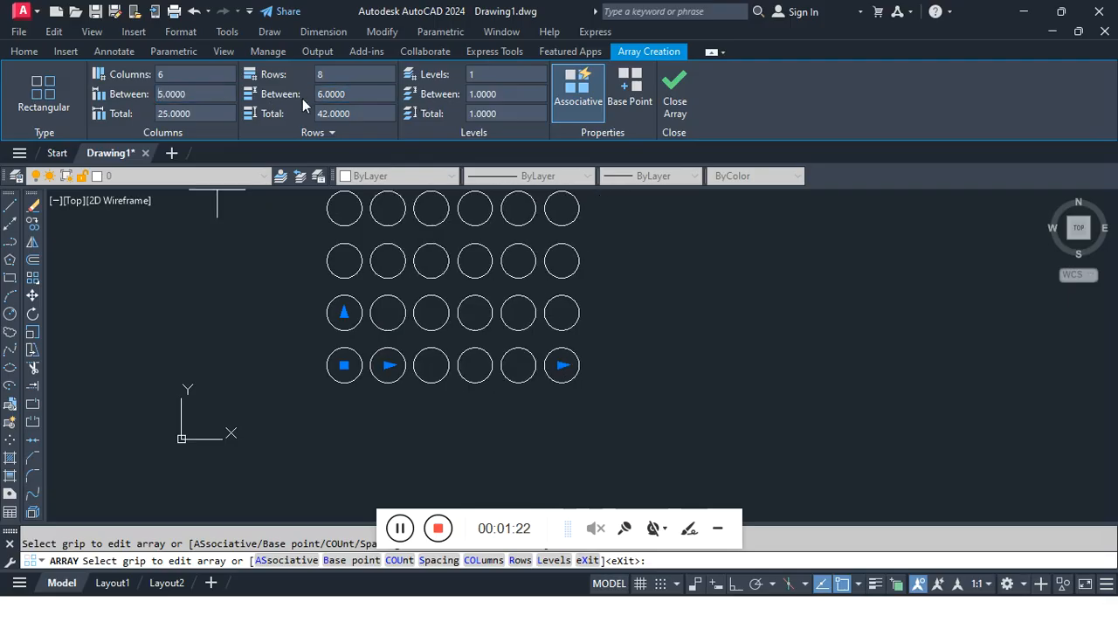
click(353, 94)
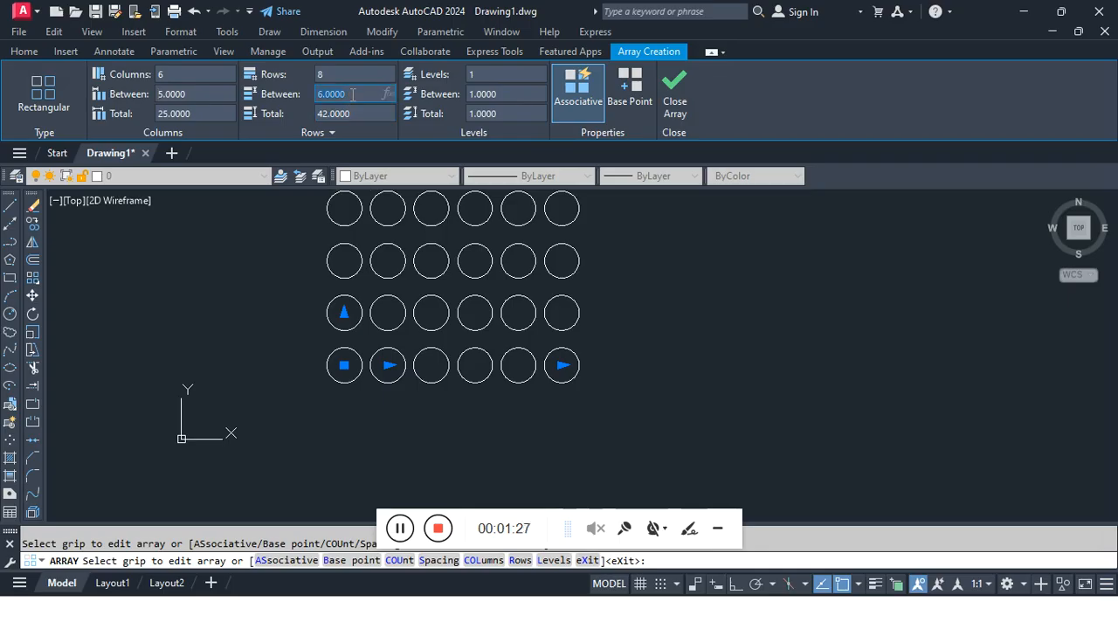
text(5)
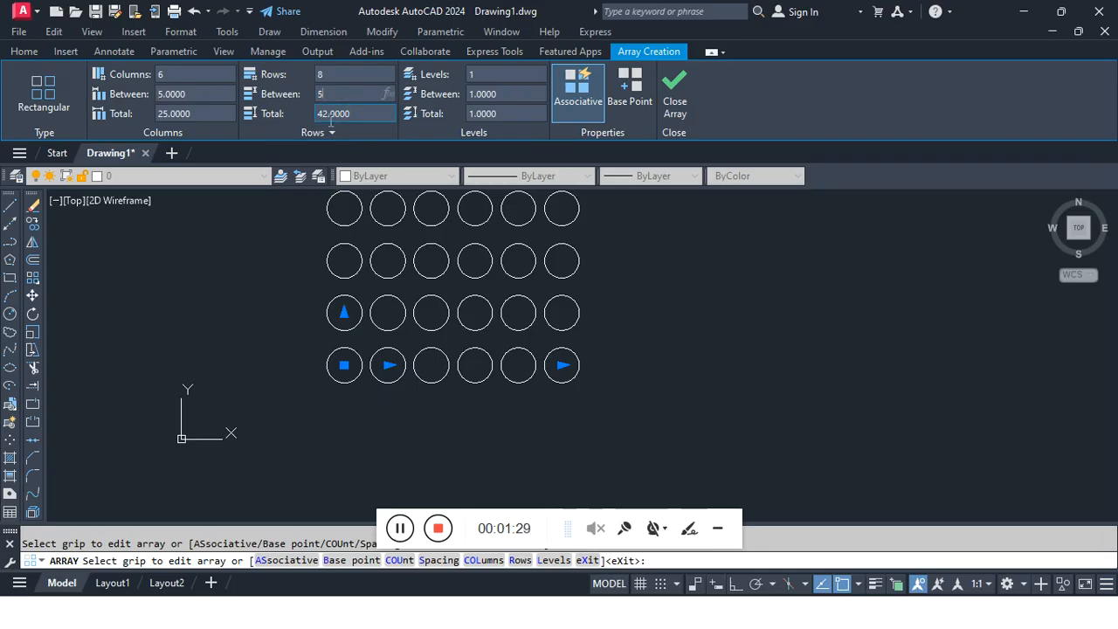
key(Return)
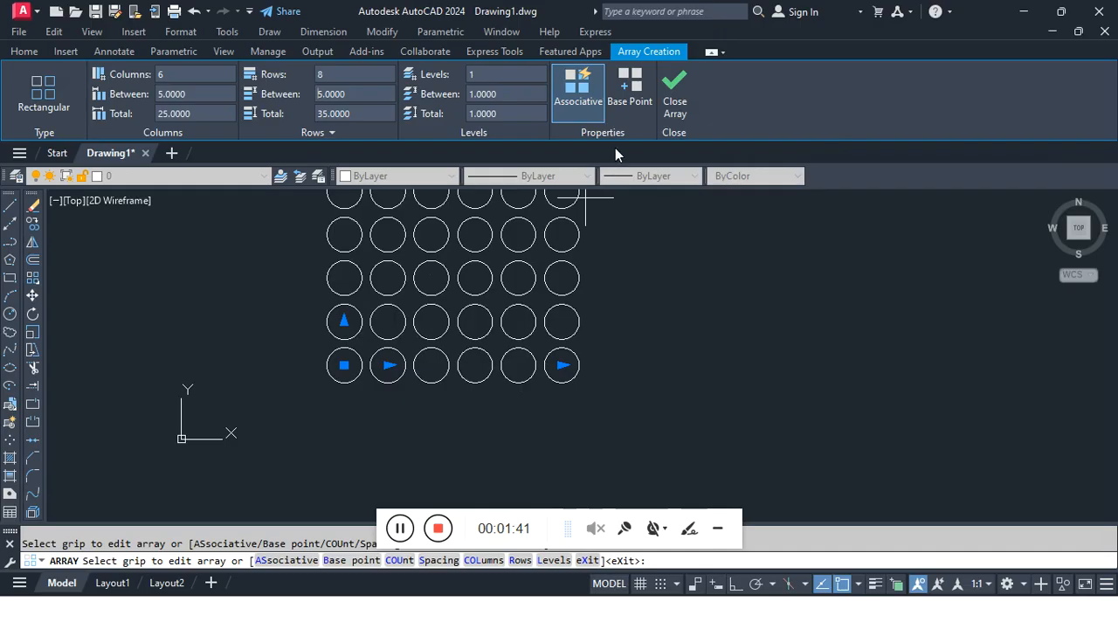
click(673, 109)
- Edit the finished rectangular circle array to have 10 columns
scroll(437, 297, up, 1)
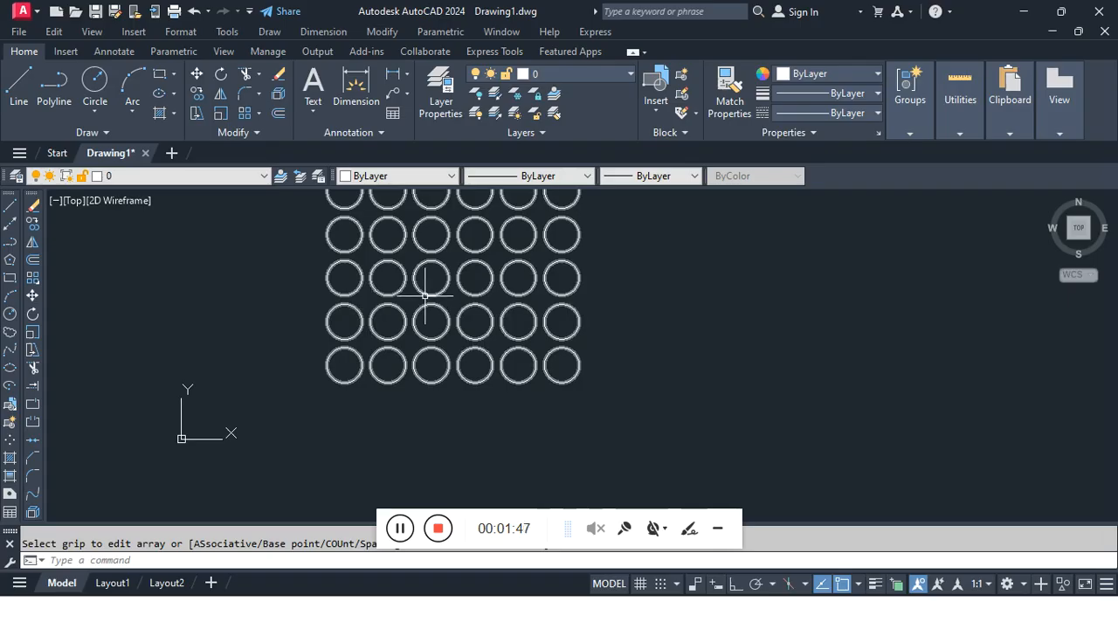
scroll(459, 341, down, 4)
scroll(476, 237, up, 5)
scroll(476, 237, down, 4)
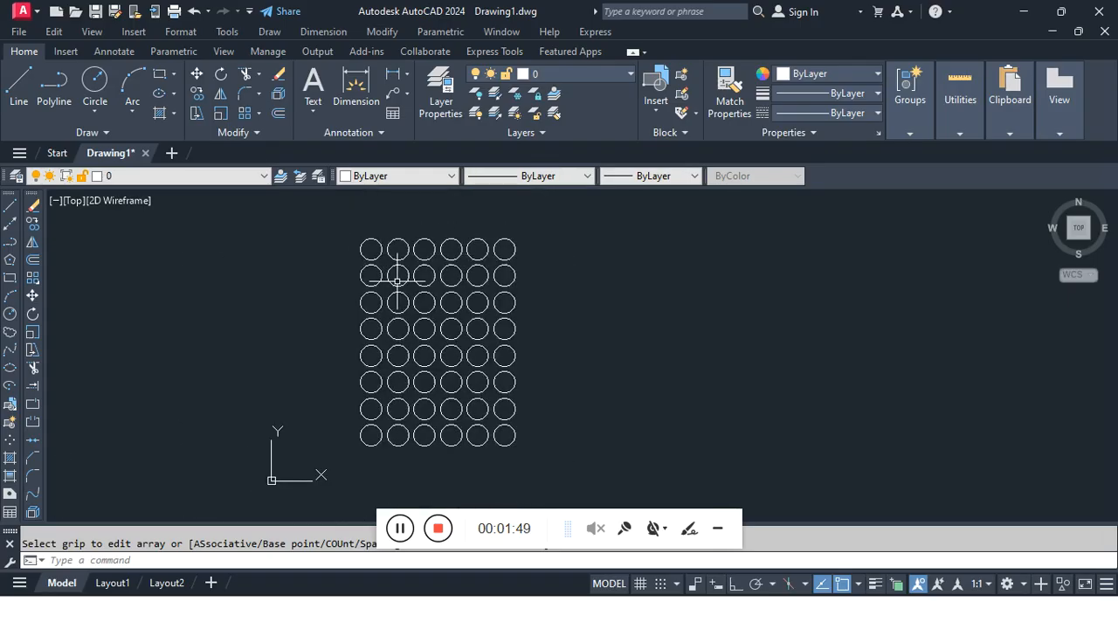
click(396, 373)
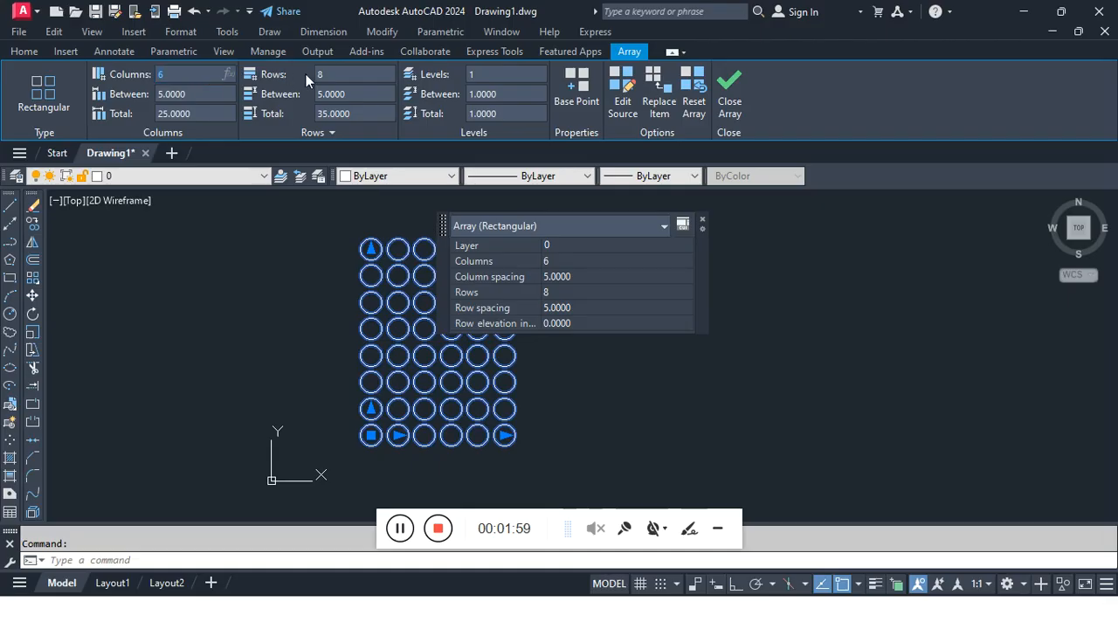
text(10)
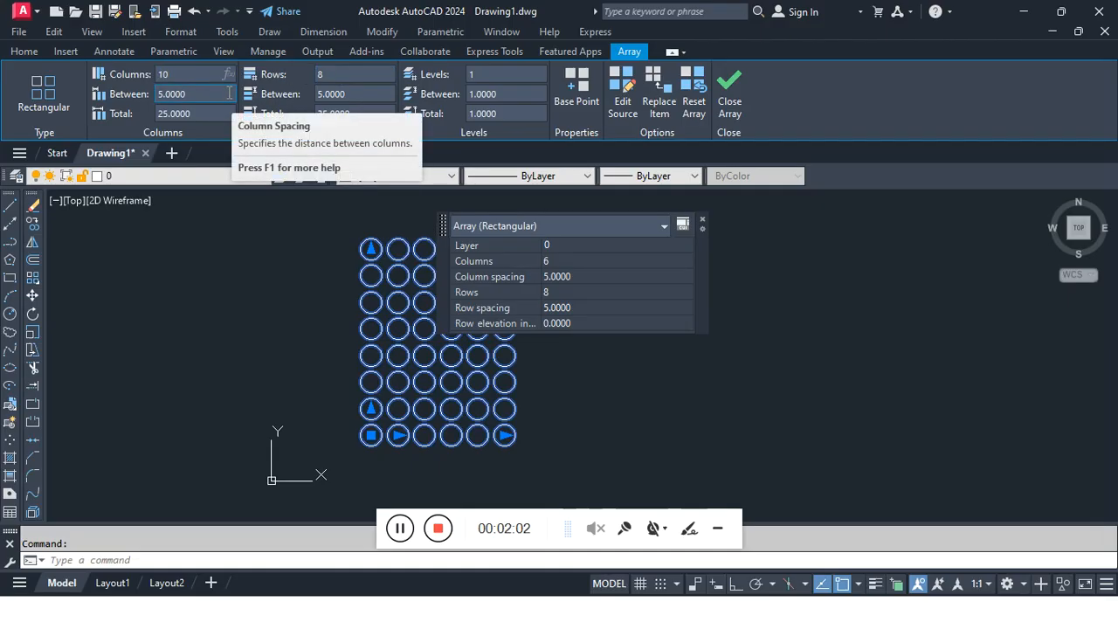
key(Return)
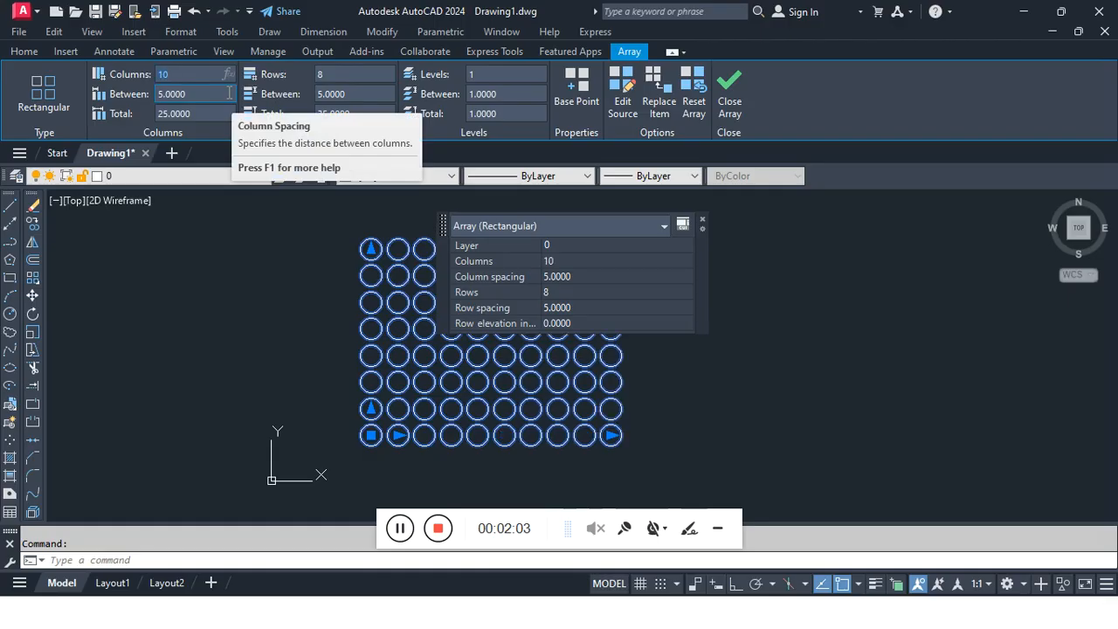
click(715, 90)
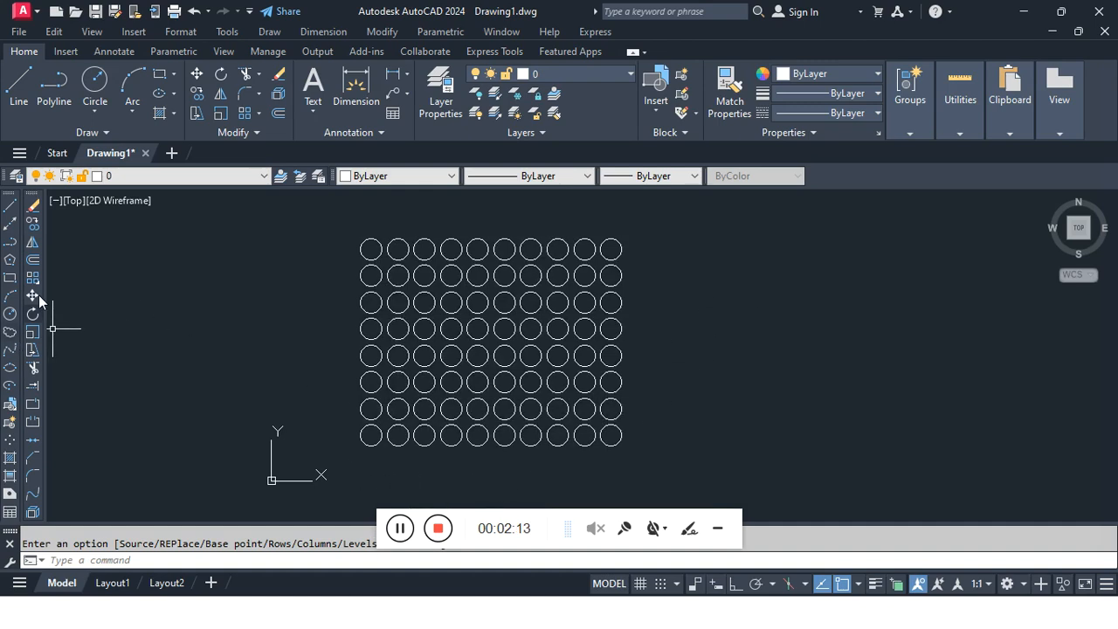
click(398, 528)
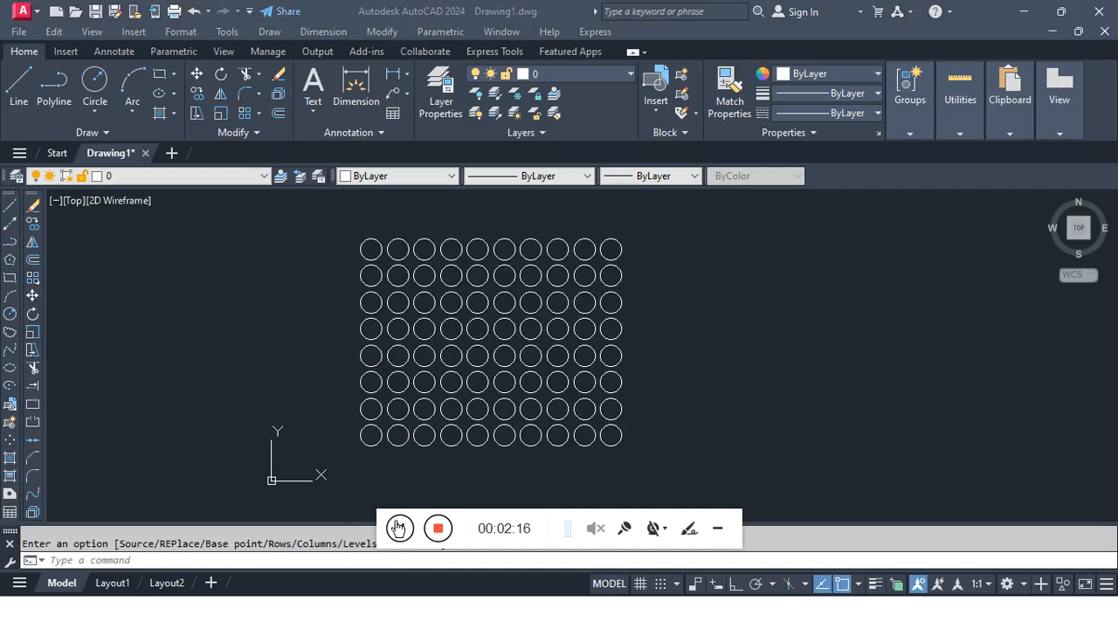
click(775, 371)
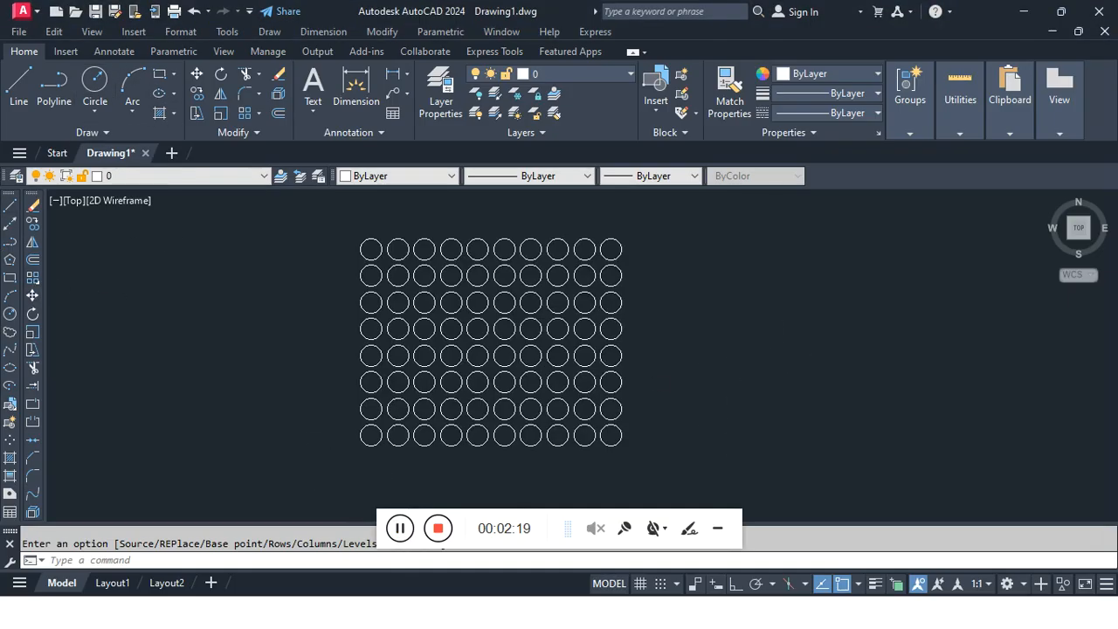
- Draw an open zigzag polyline with five segments in the empty area to the right of the circle array
scroll(100, 328, down, 3)
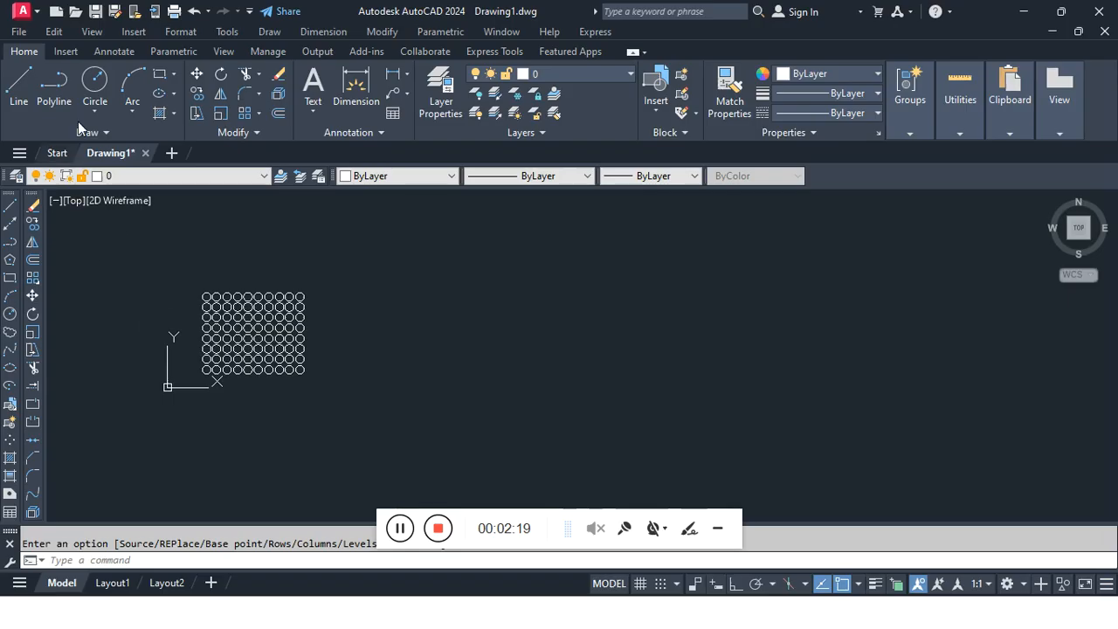
click(50, 83)
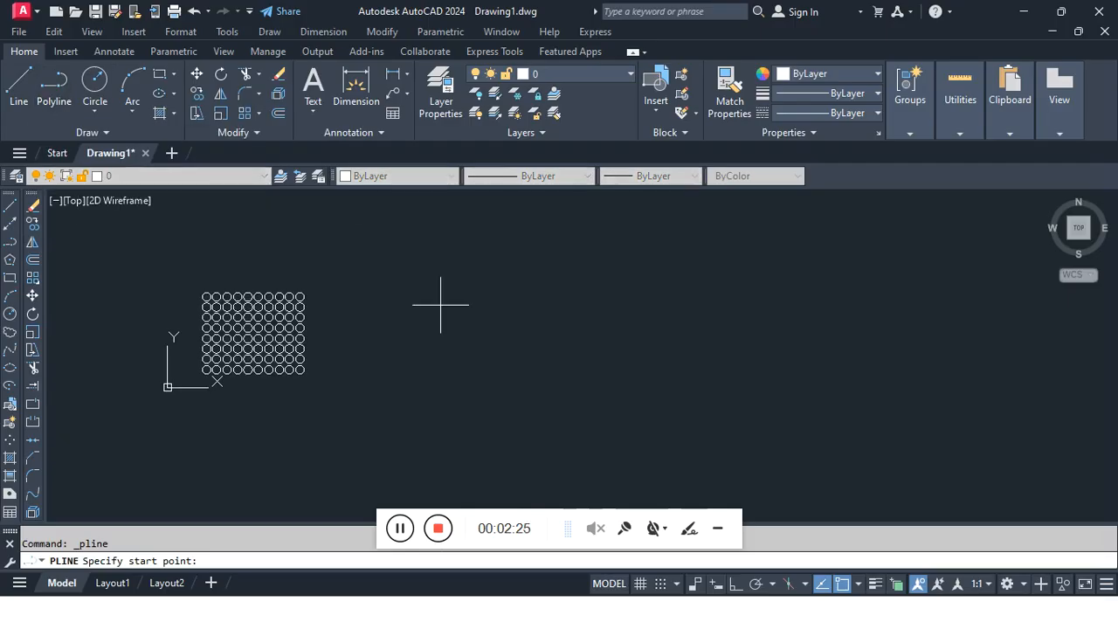
click(482, 431)
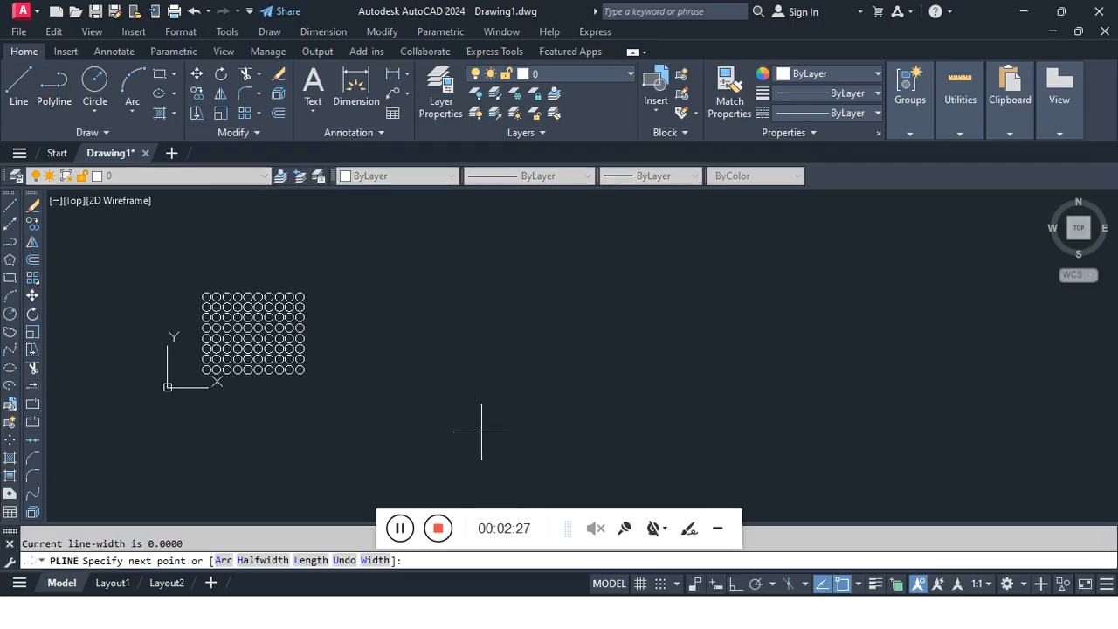
click(550, 350)
click(743, 484)
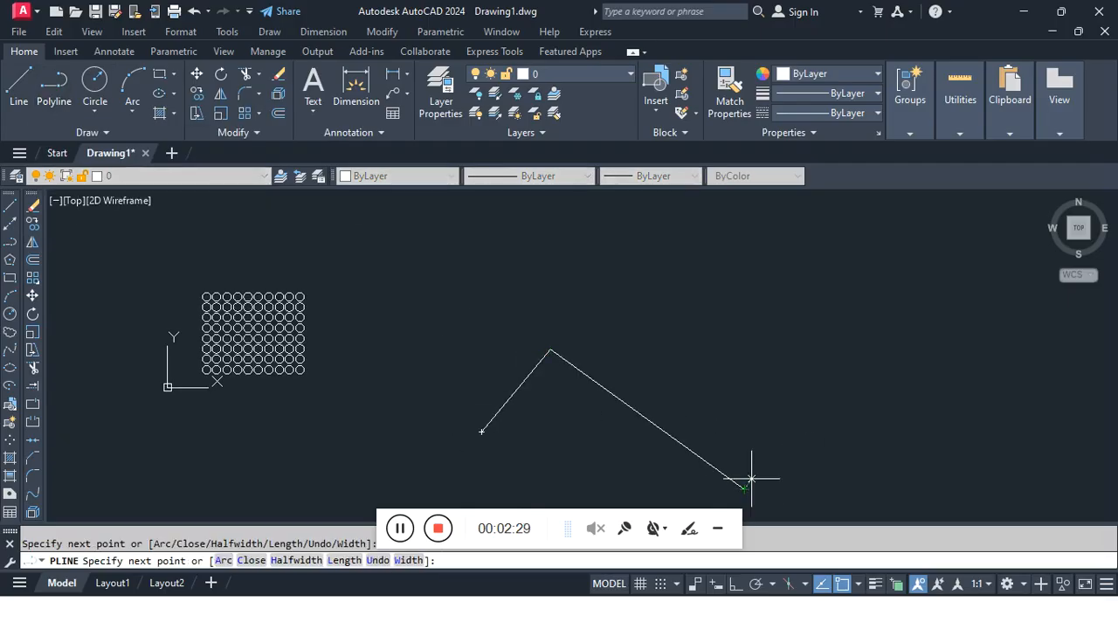
click(855, 390)
click(939, 480)
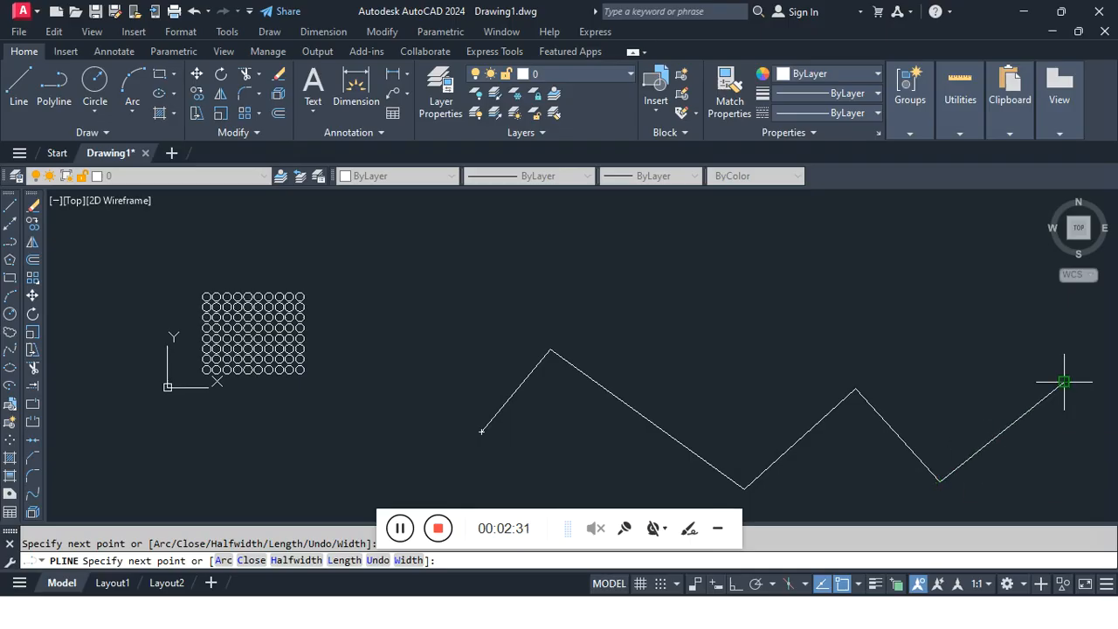
right_click(1063, 382)
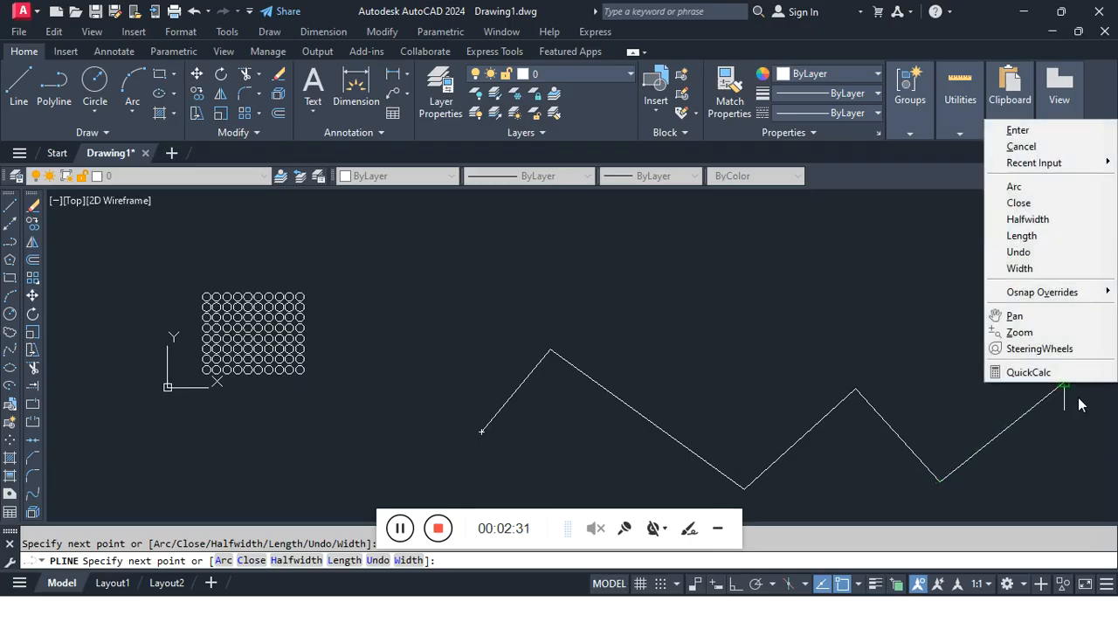
click(1029, 155)
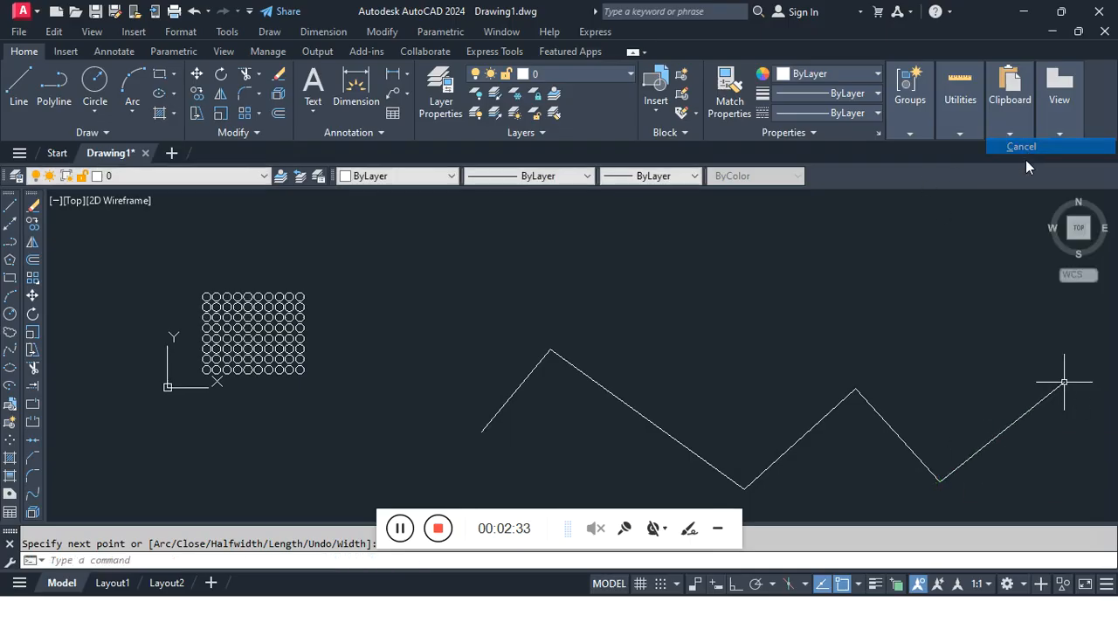
- Draw a circle with a radius of 2 centred on the left endpoint of the zigzag polyline
click(893, 432)
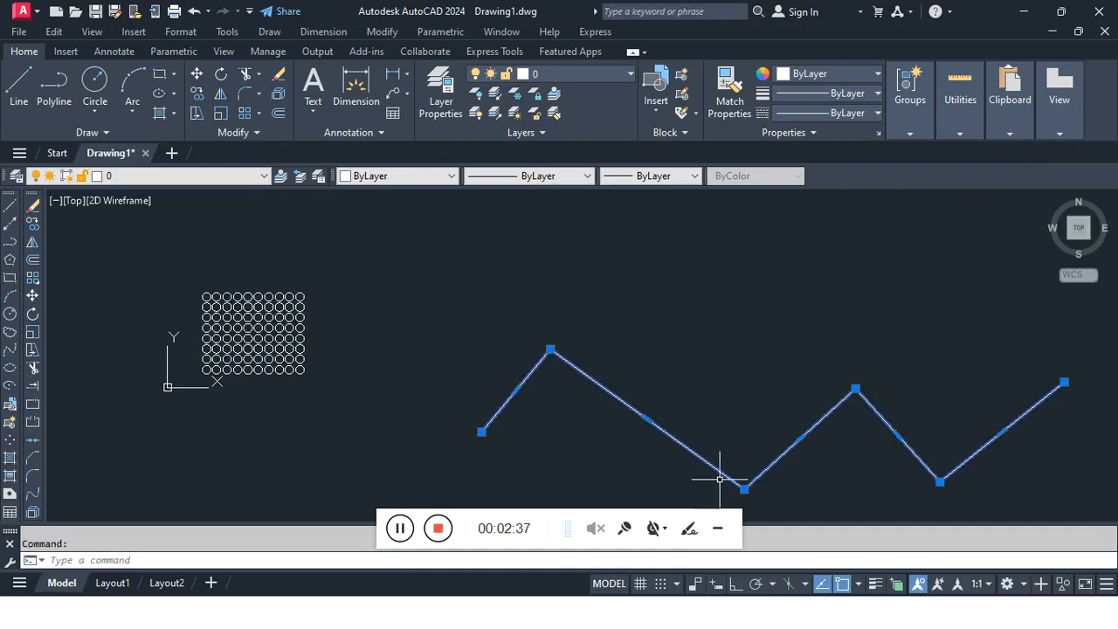
click(9, 314)
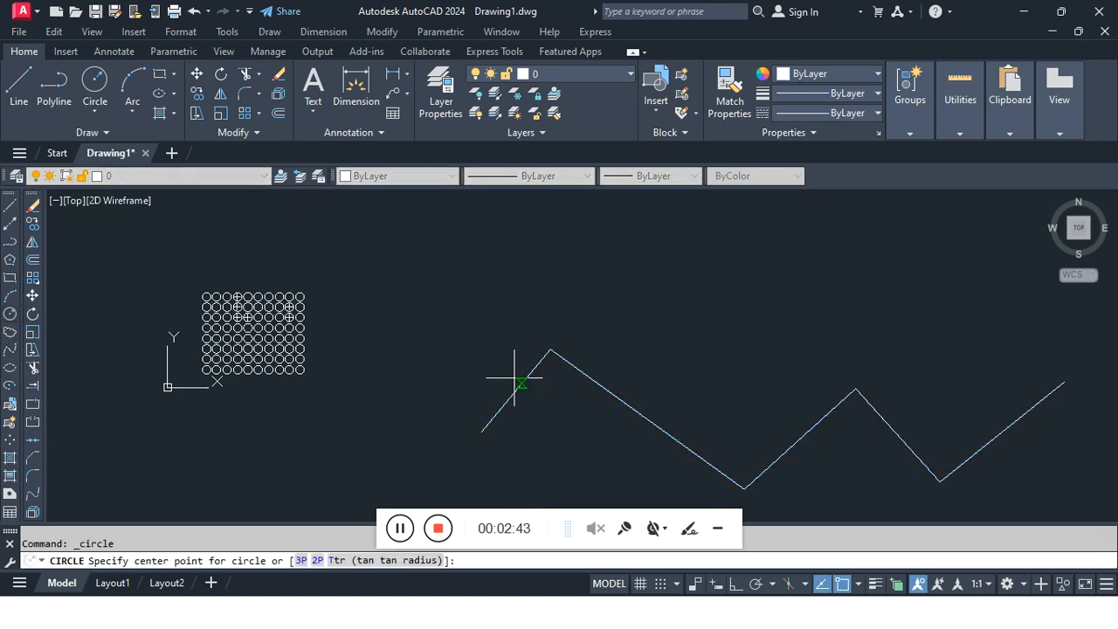
click(482, 430)
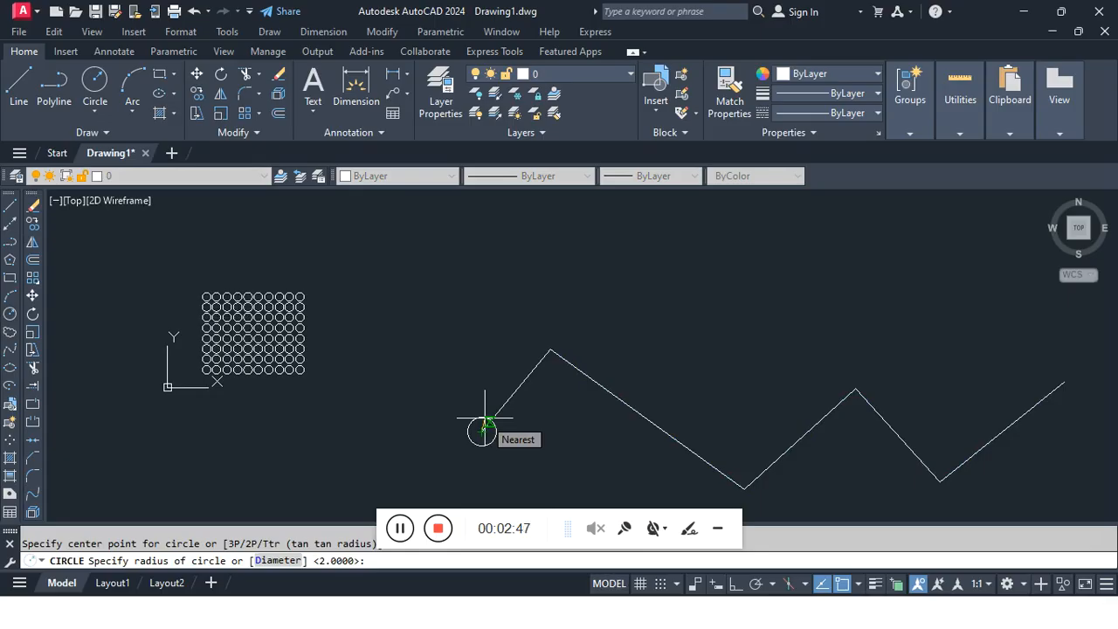
text(2)
key(Return)
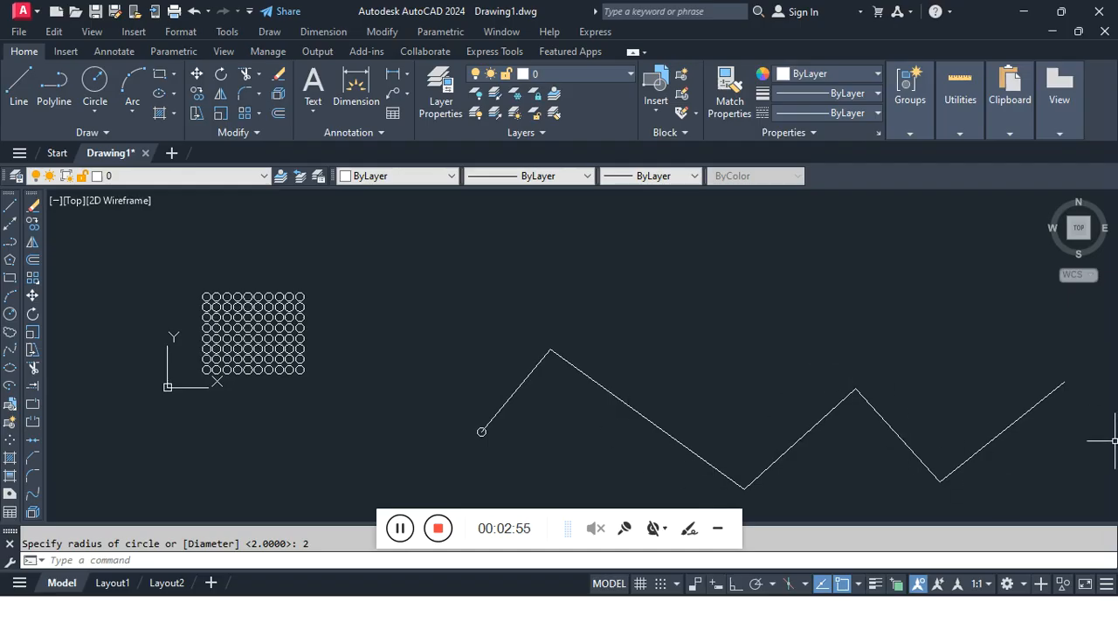
- Create a path array of the small circle at the zigzag's left endpoint, using the zigzag polyline as the path
text(ar)
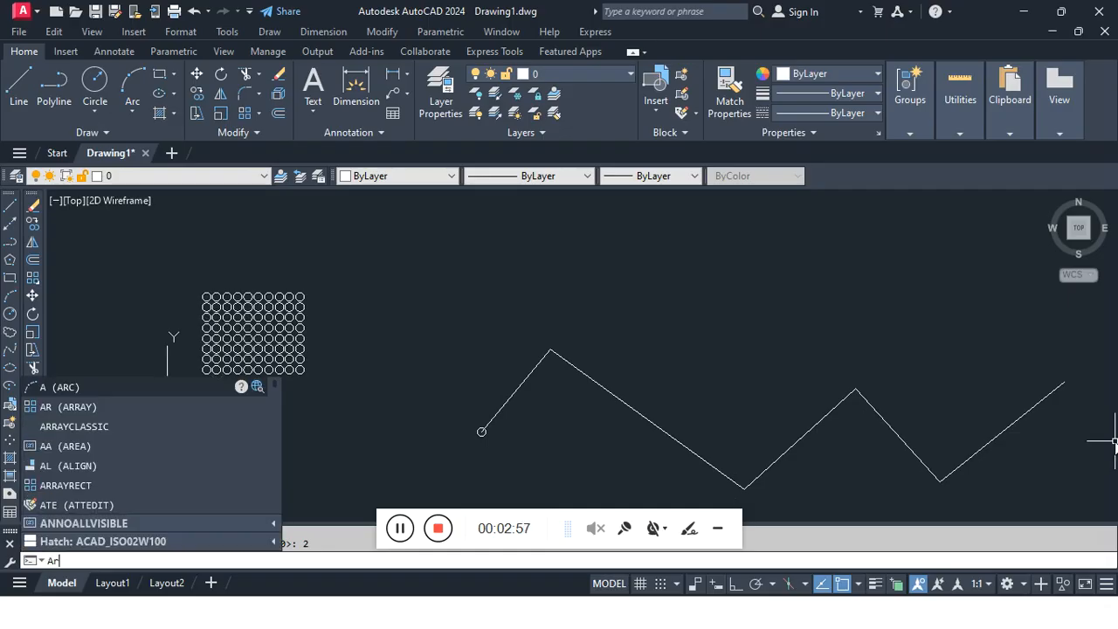
key(Return)
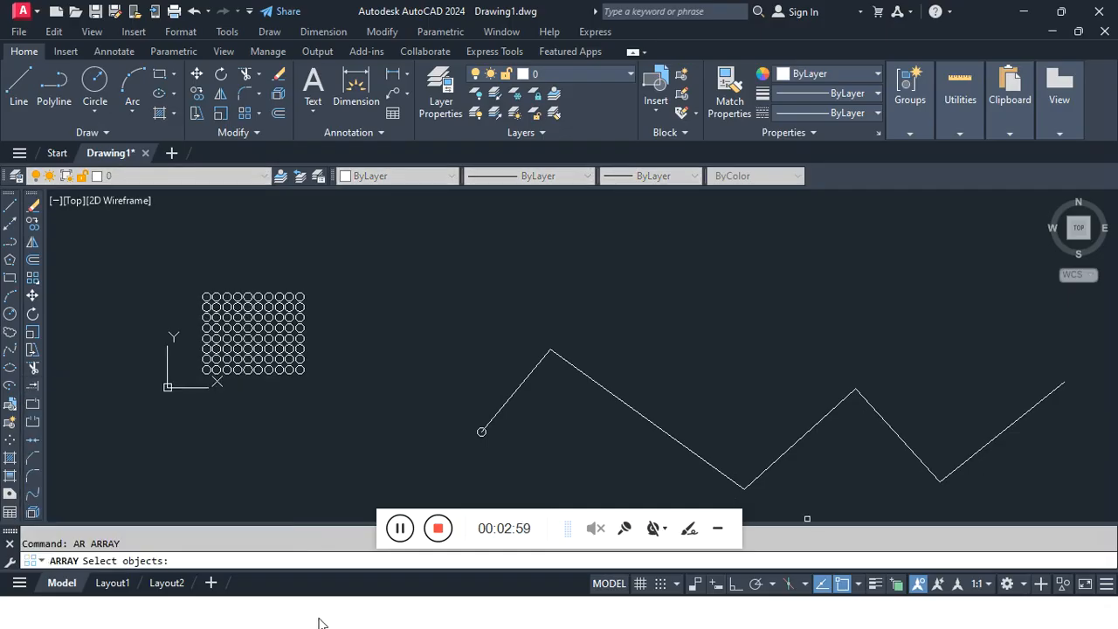
click(481, 432)
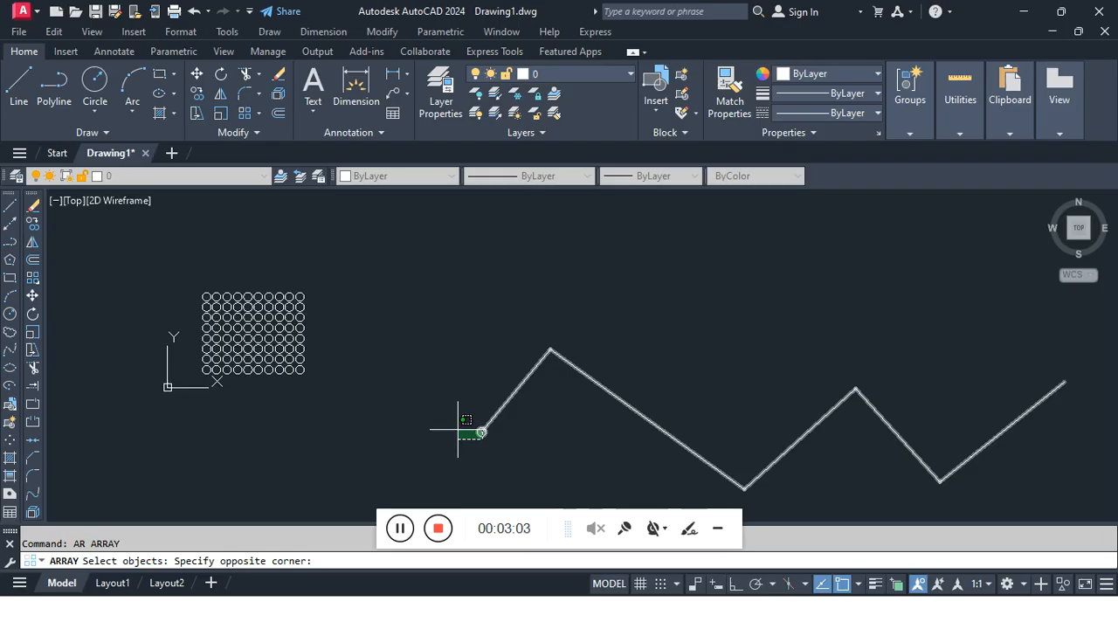
click(462, 434)
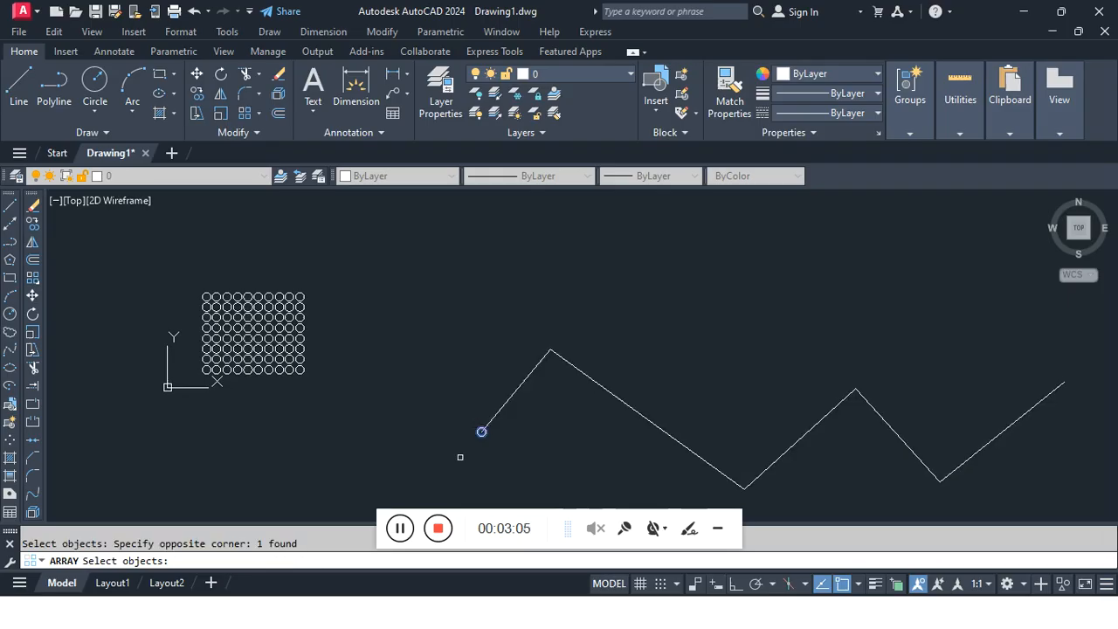
key(Return)
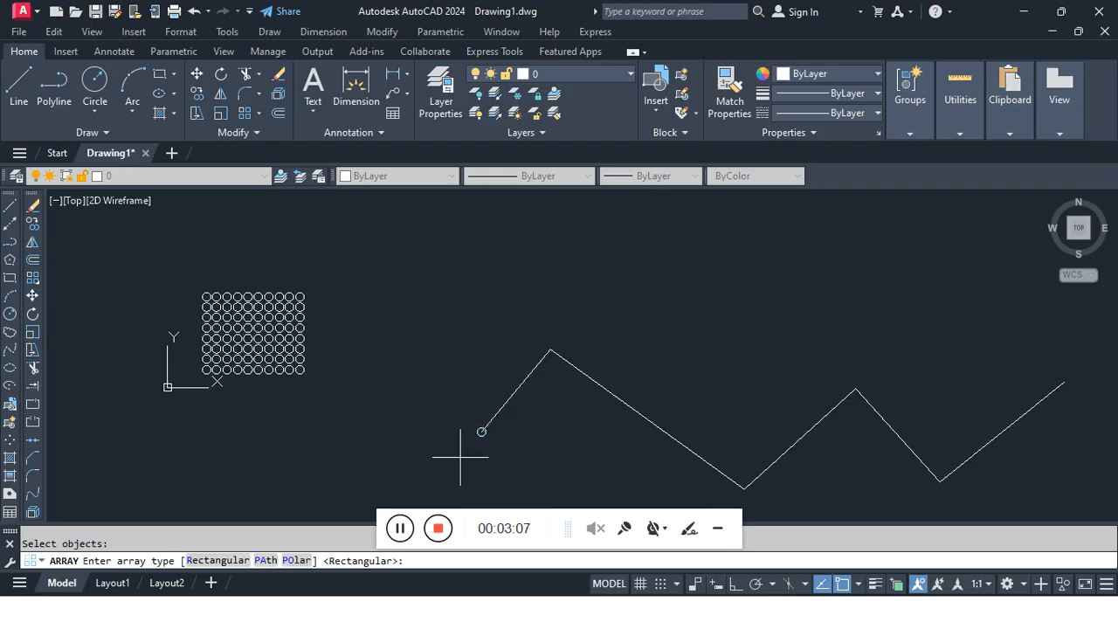
click(268, 560)
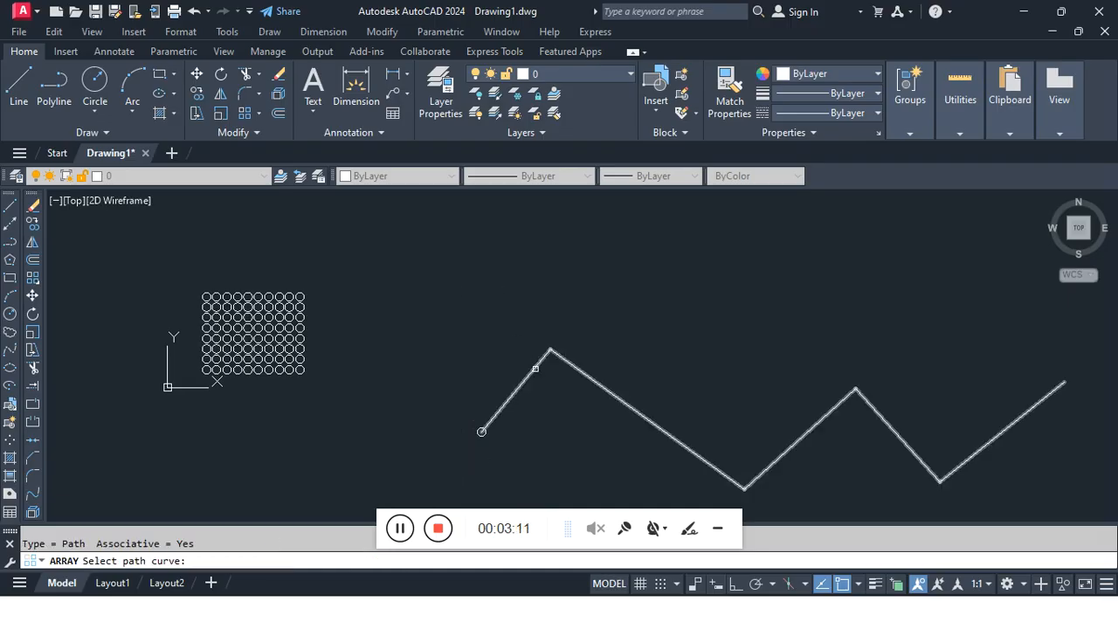
click(536, 368)
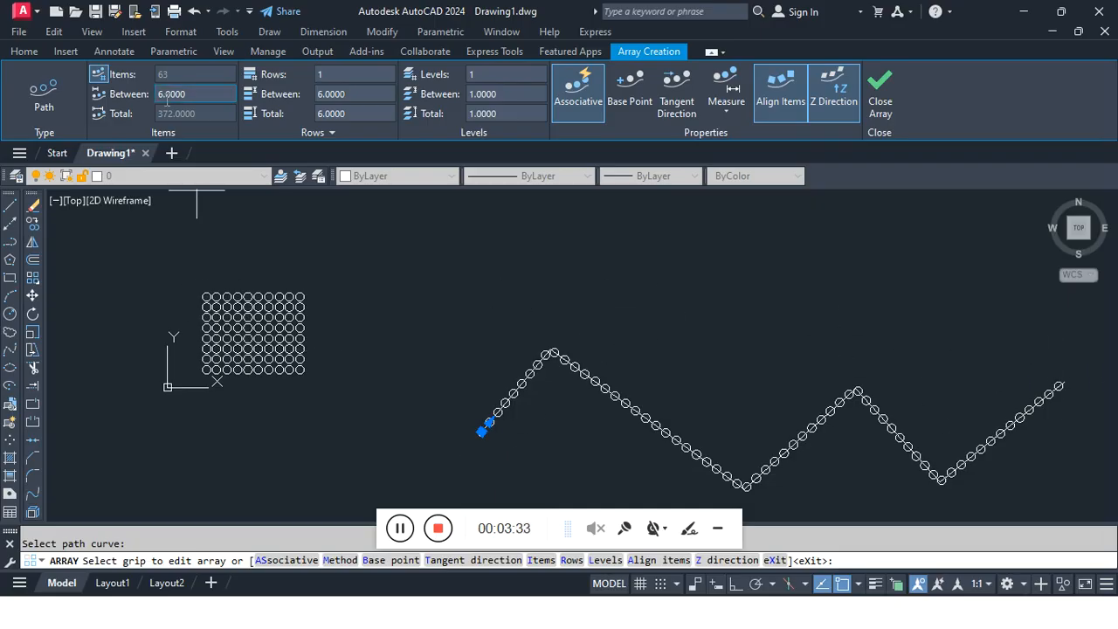
- Set the spacing between the items of the path array to 5
click(202, 96)
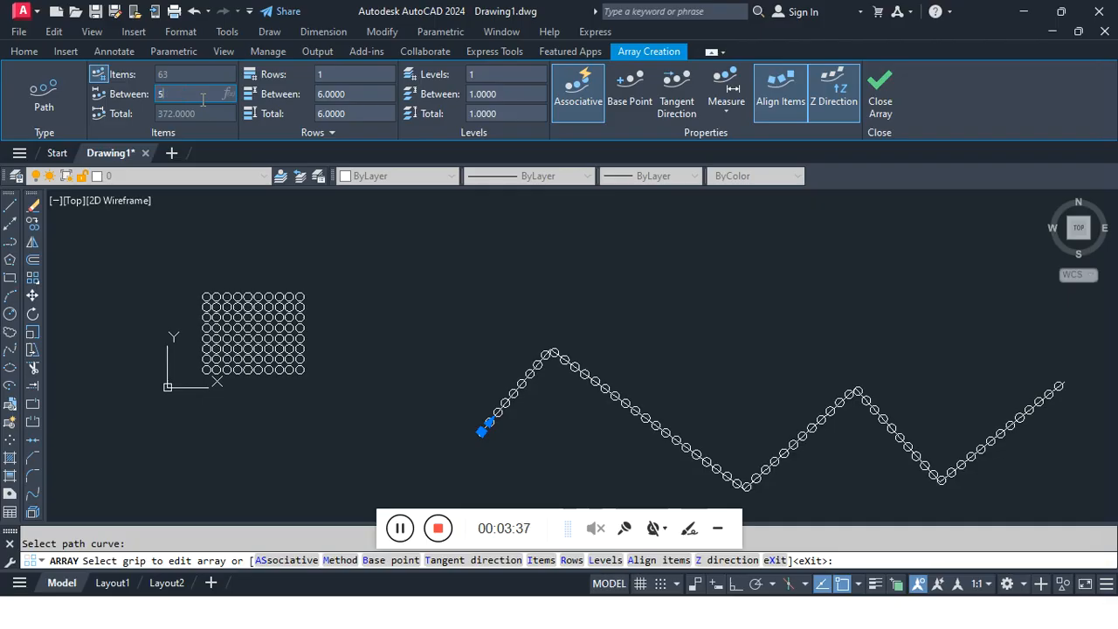
key(Return)
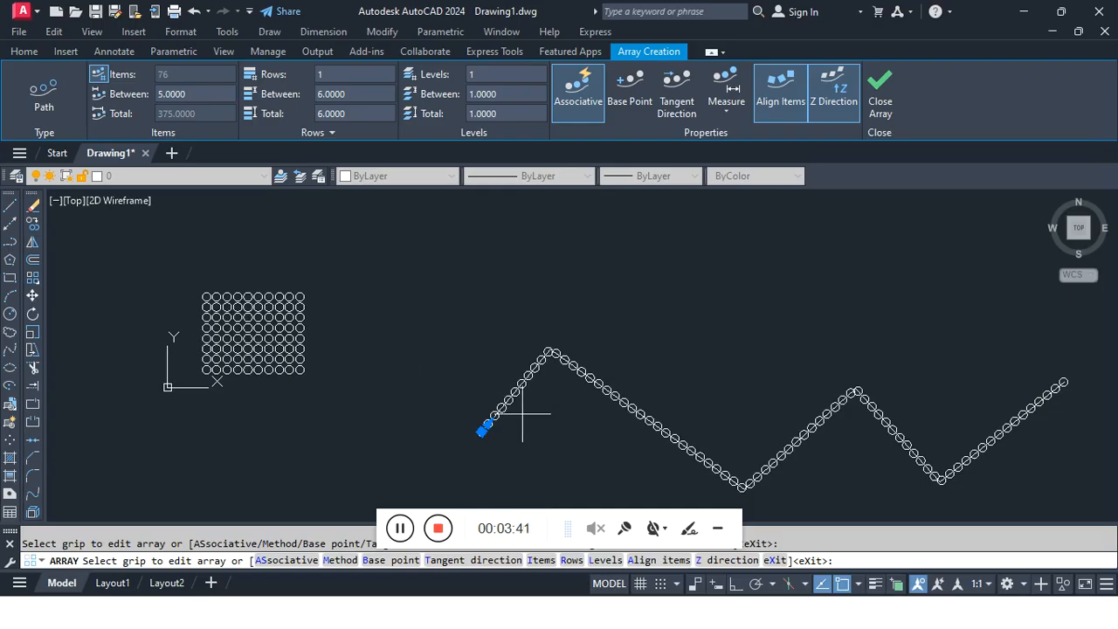
click(190, 93)
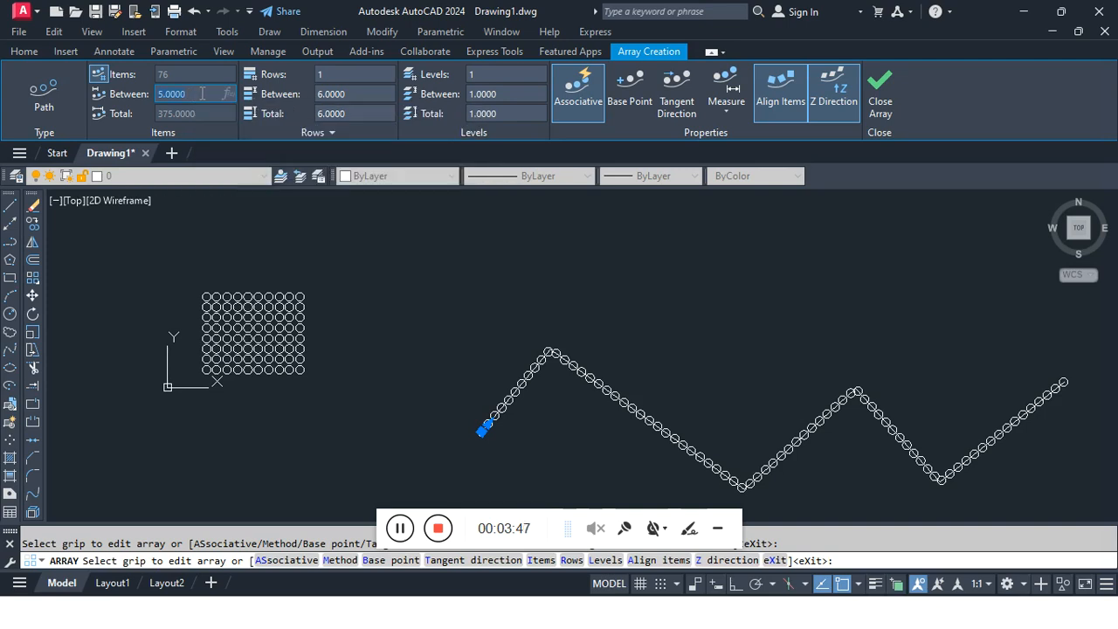
key(F1)
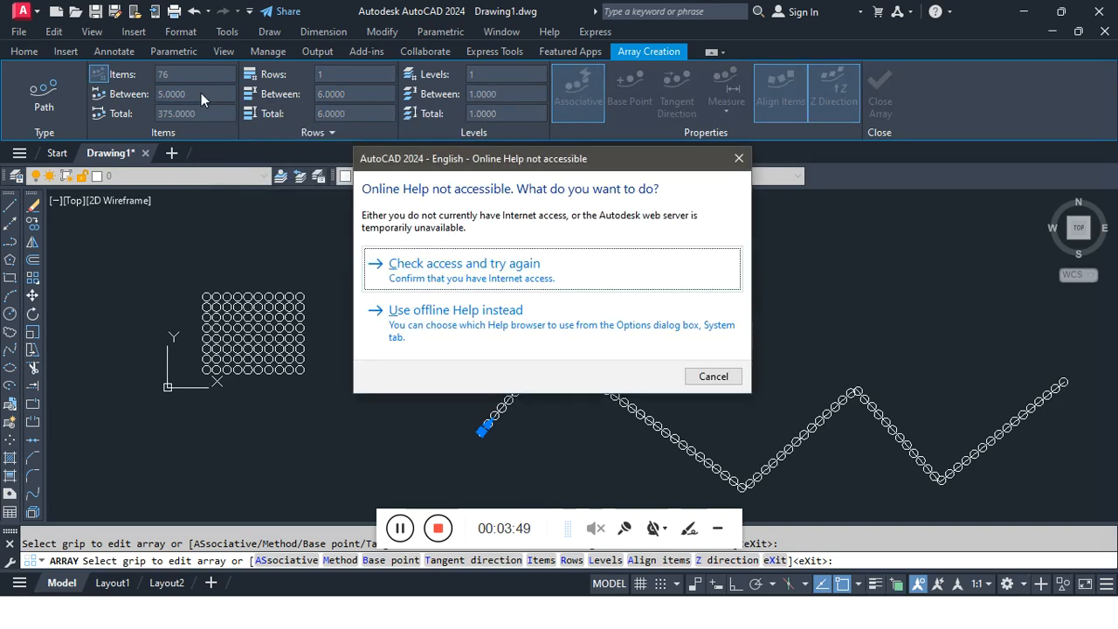
click(696, 377)
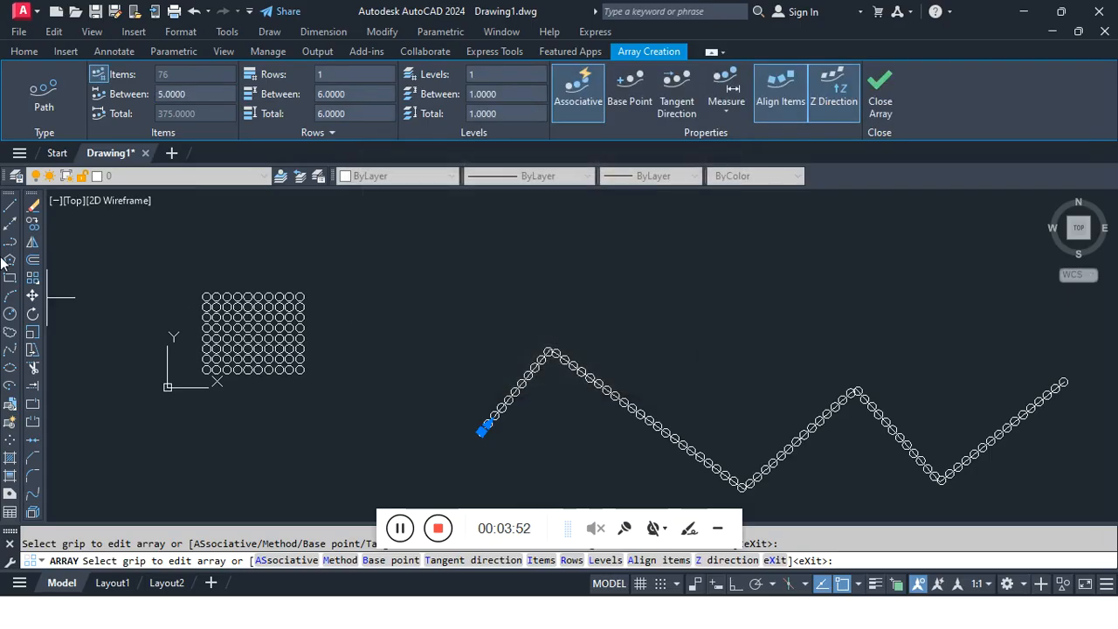
- Set the spacing between the items of the path array to 10 and finish the array
click(187, 96)
text(1)
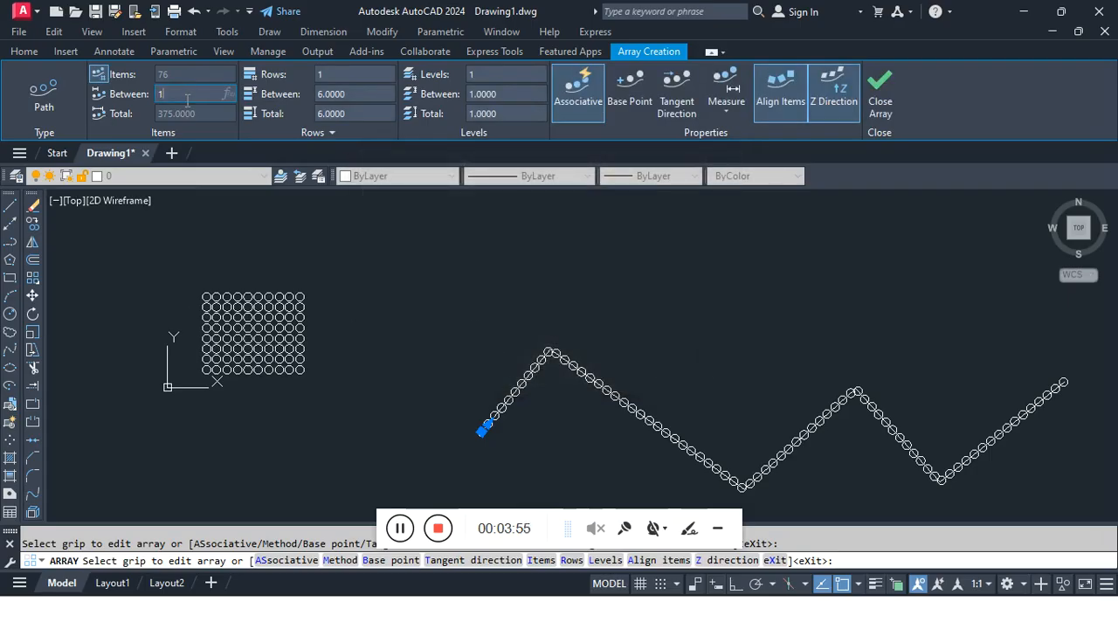
text(0)
key(Return)
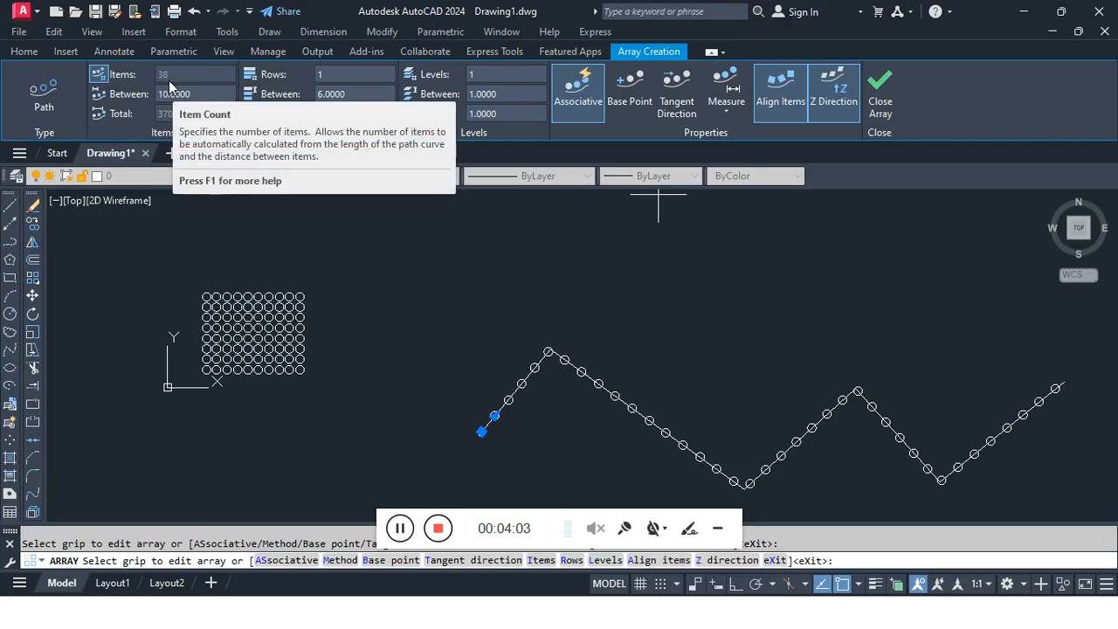
click(877, 96)
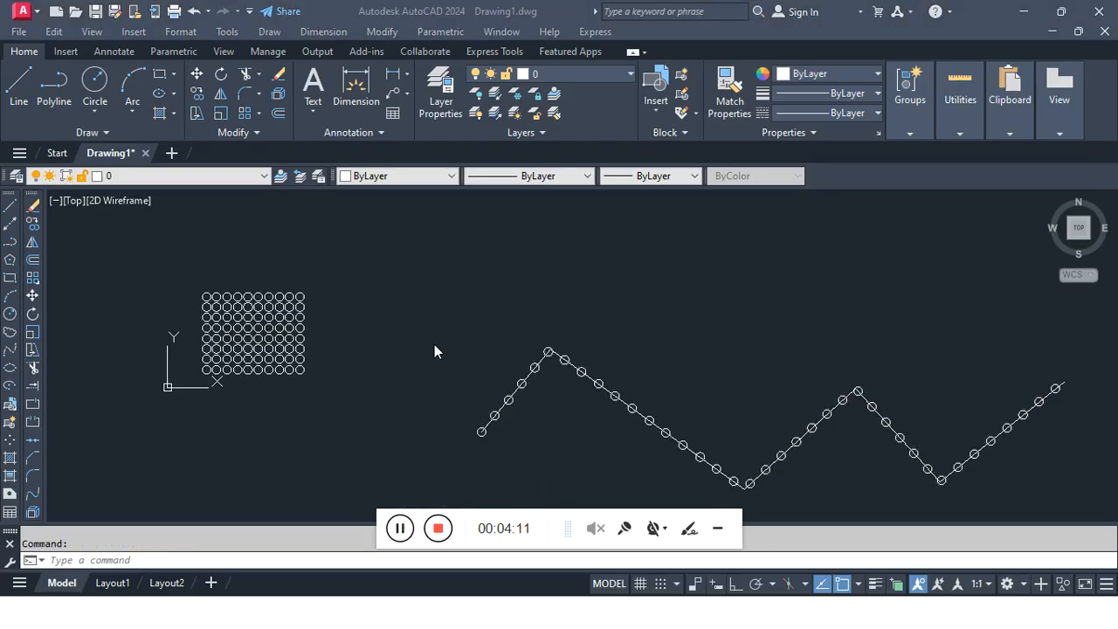
- Draw a large circle with a radius of about 34.5 in the empty area above the zigzag polyline
click(87, 80)
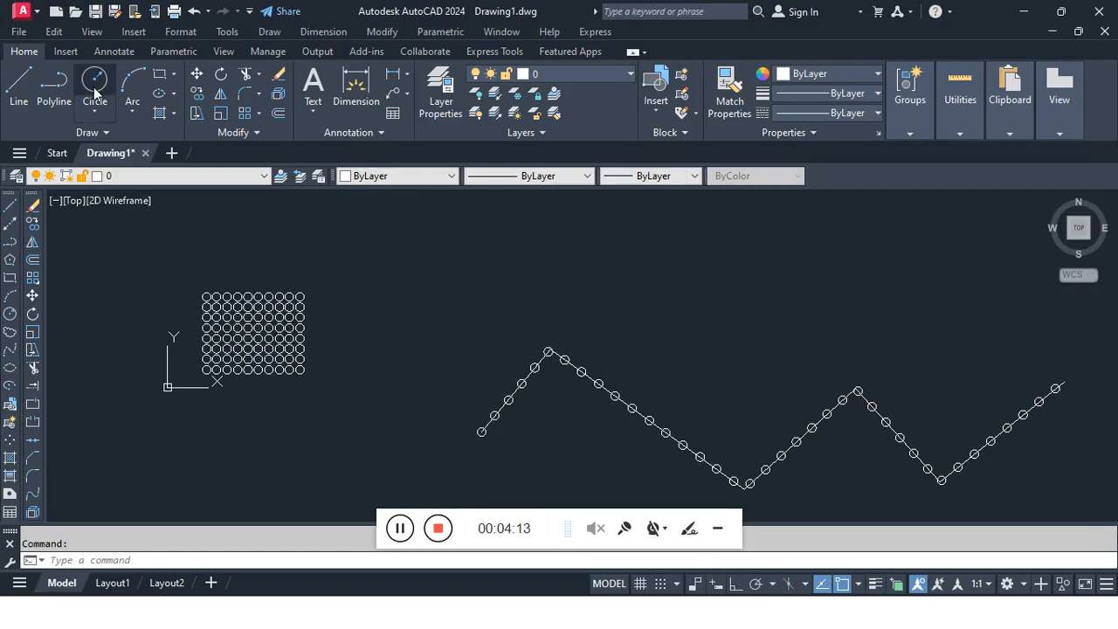
click(676, 267)
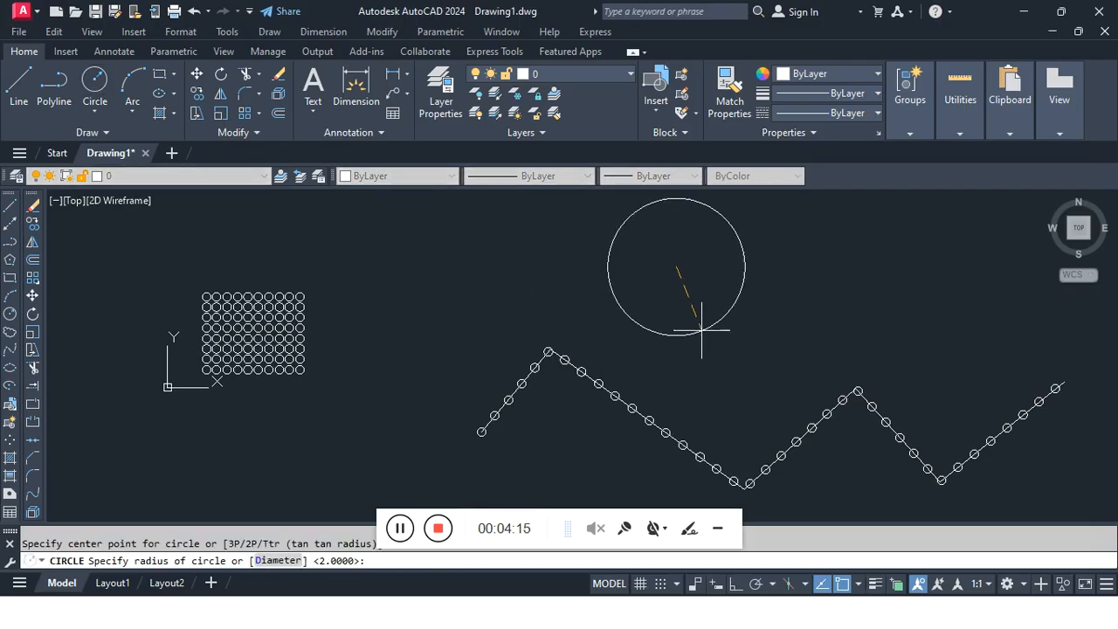
click(687, 336)
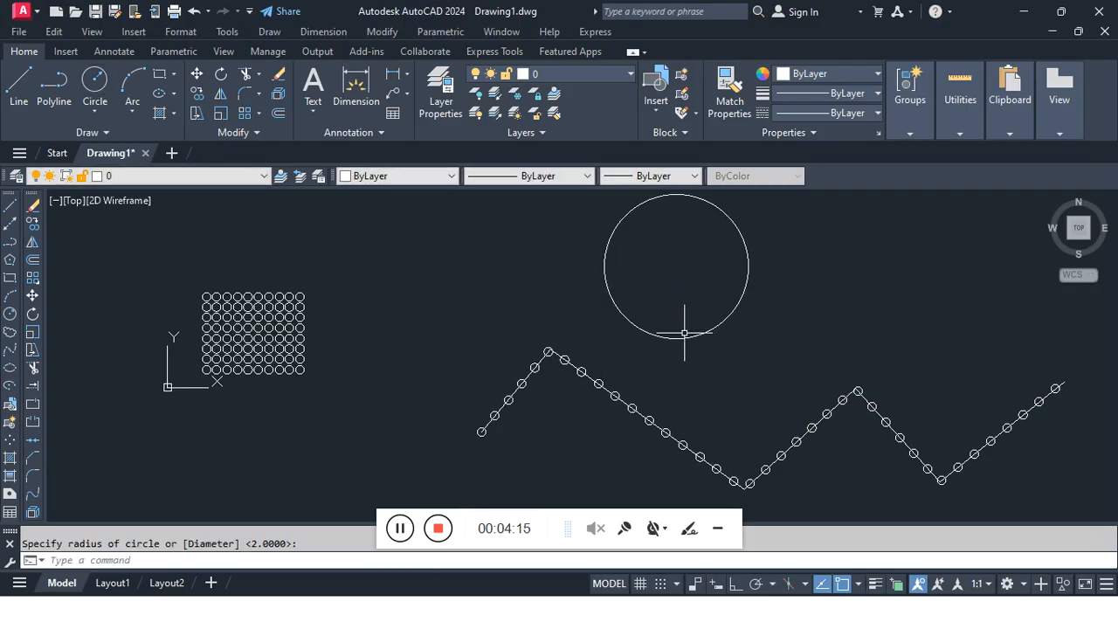
- Draw a small circle centred on the top quadrant point of the large circle
click(89, 98)
scroll(690, 262, down, 1)
middle_drag(694, 209, 693, 243)
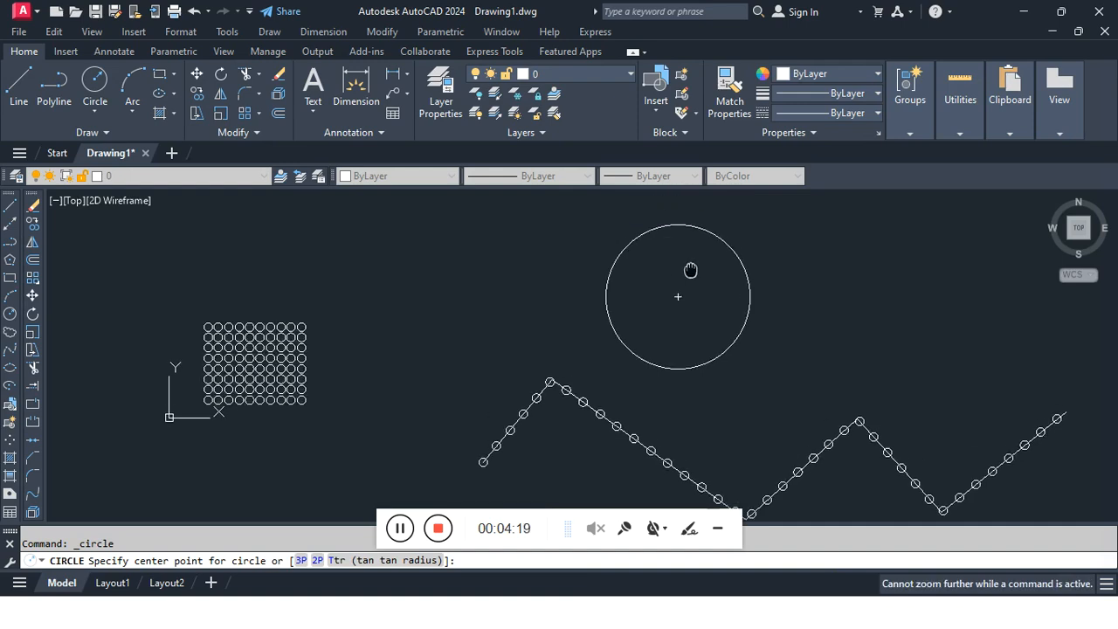
click(686, 229)
click(689, 229)
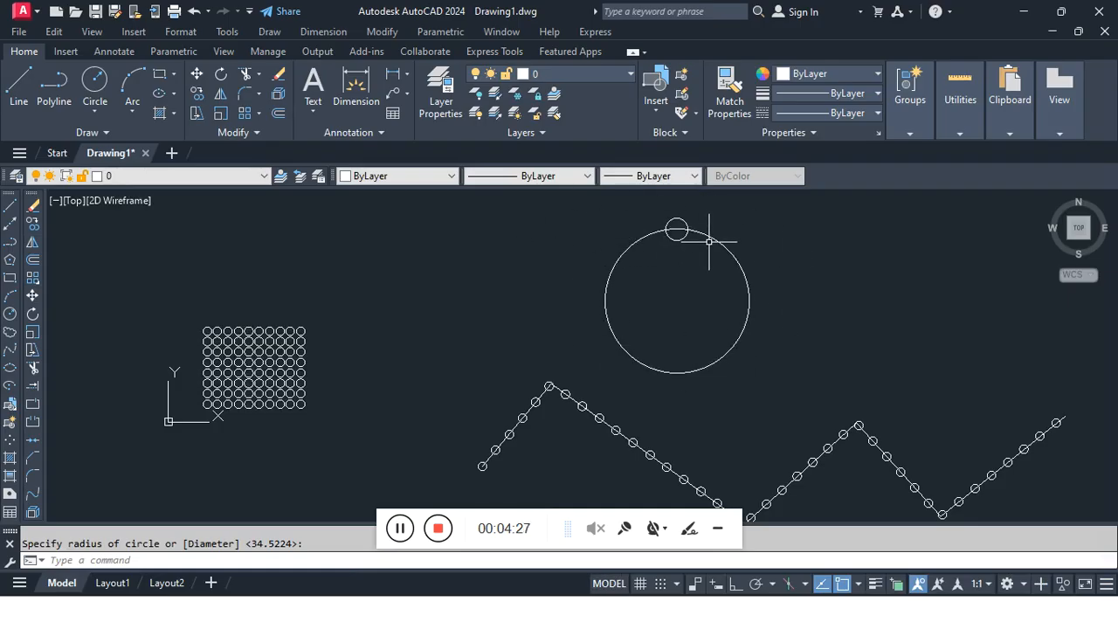
- With Ortho on, draw a narrow rectangle of lines hanging from the small circle's lower edge, and delete its top line
click(27, 91)
scroll(671, 236, up, 6)
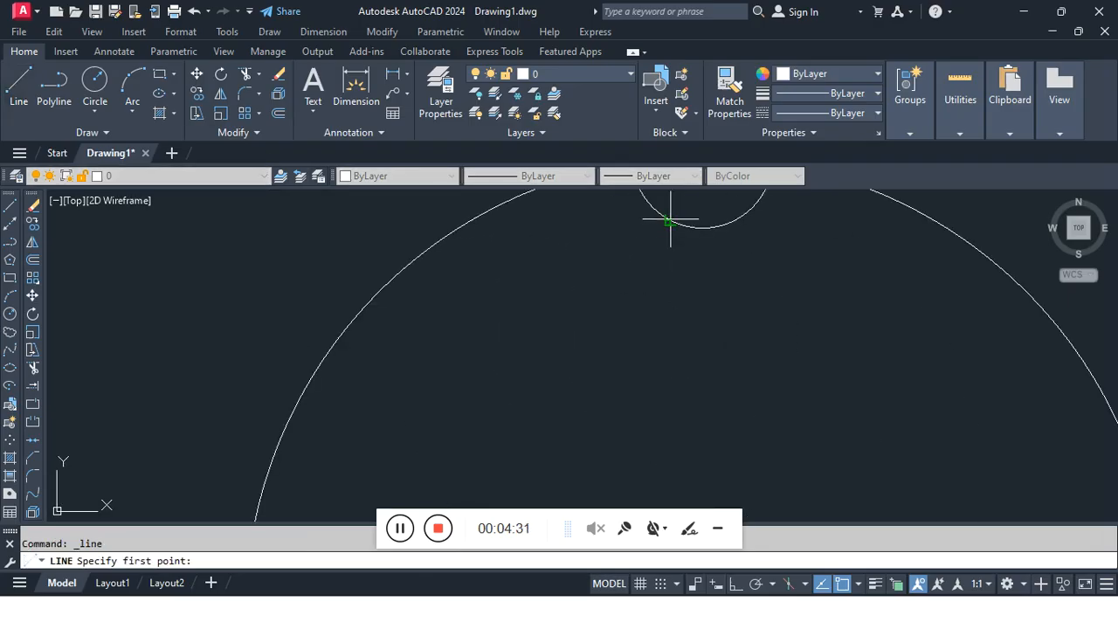
click(669, 221)
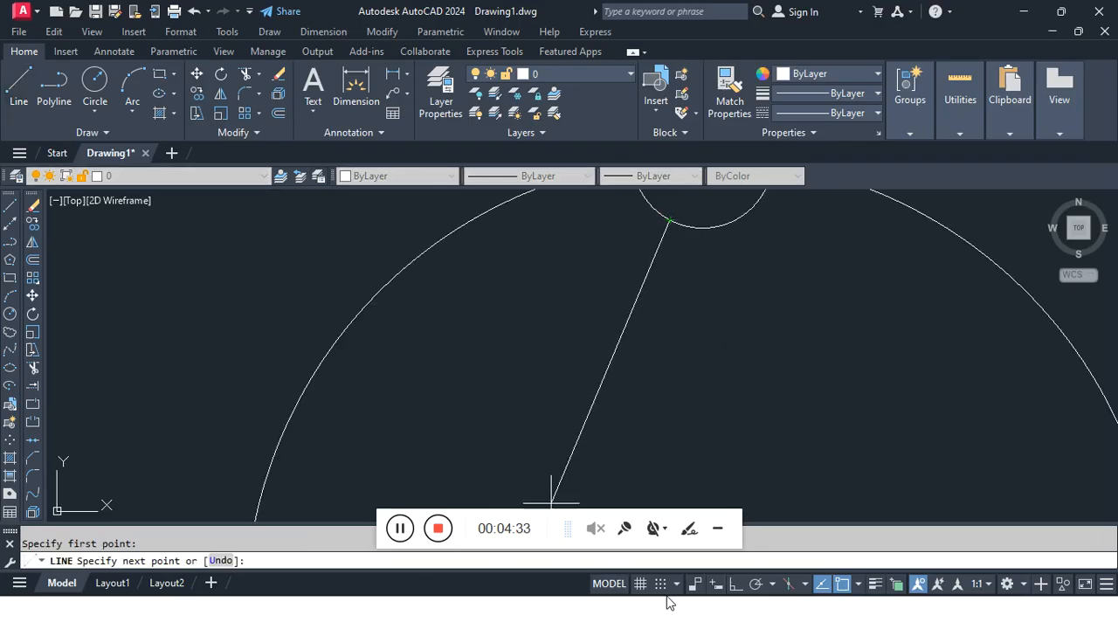
click(735, 583)
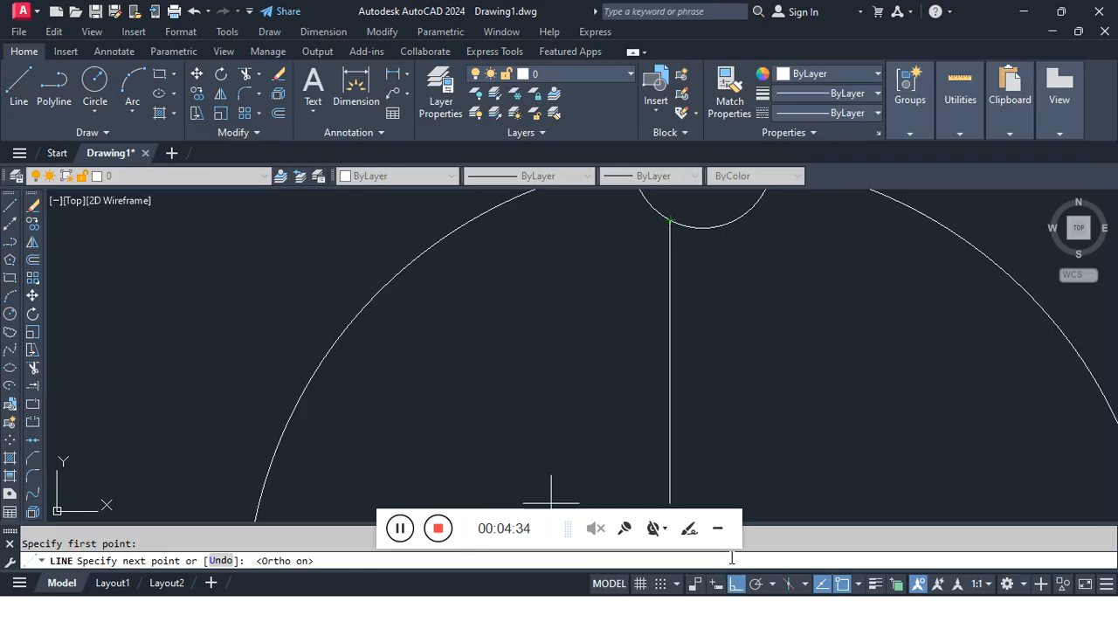
click(736, 306)
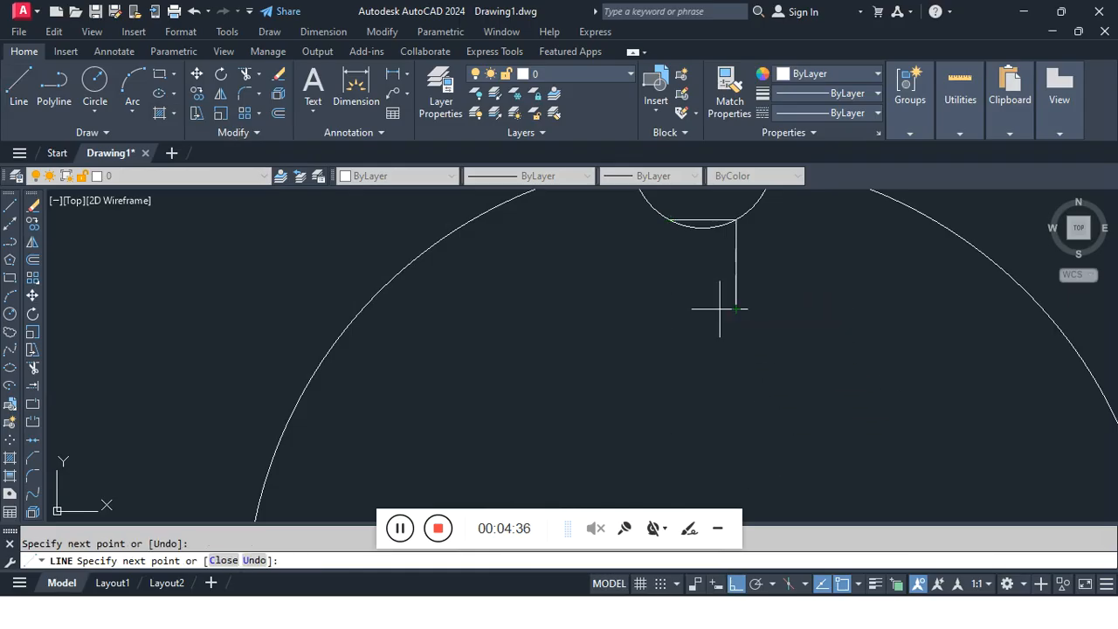
click(669, 308)
click(669, 220)
key(Return)
click(707, 220)
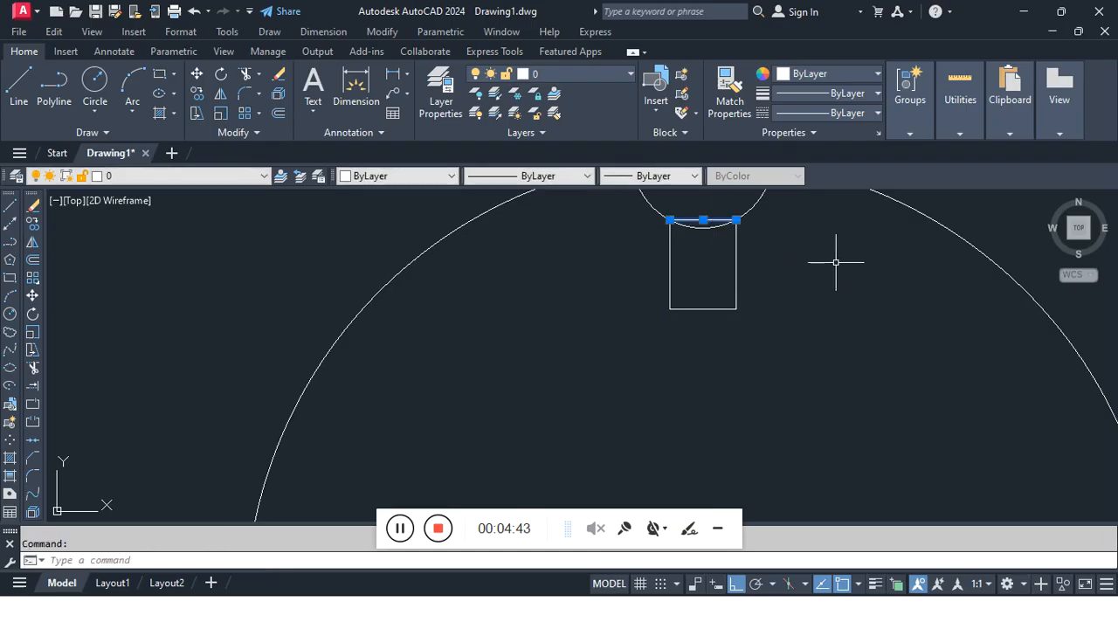
key(Delete)
- Trim the small circle's lower arc between the two vertical lines to form a keyhole outline
scroll(699, 312, down, 3)
scroll(685, 279, up, 5)
text(tr)
key(Return)
key(Return)
key(Return)
click(723, 329)
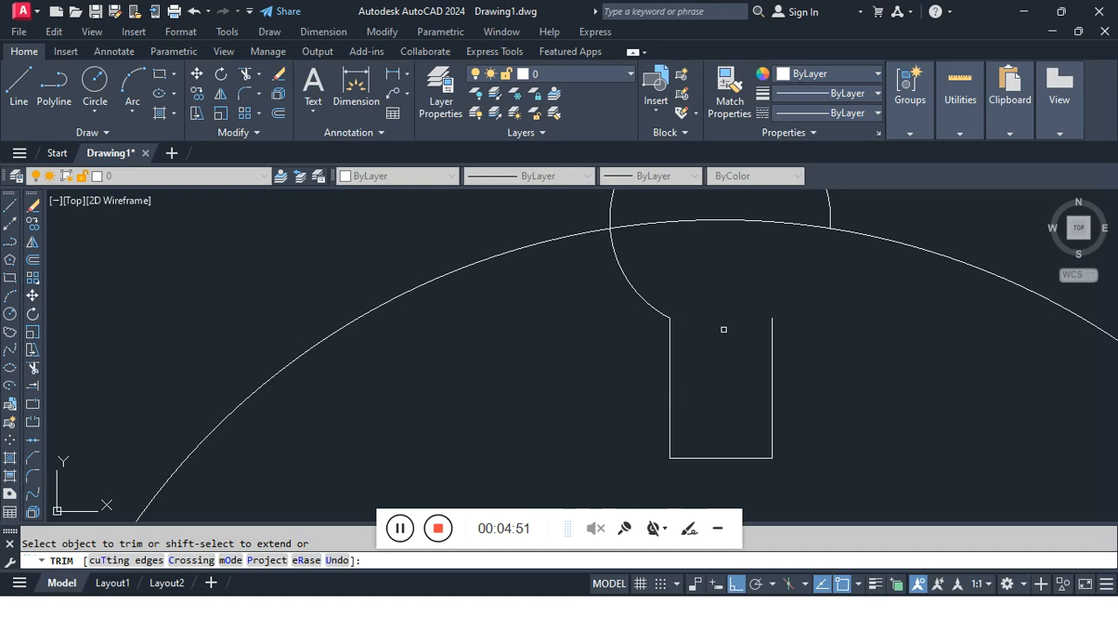
key(ctrl+z)
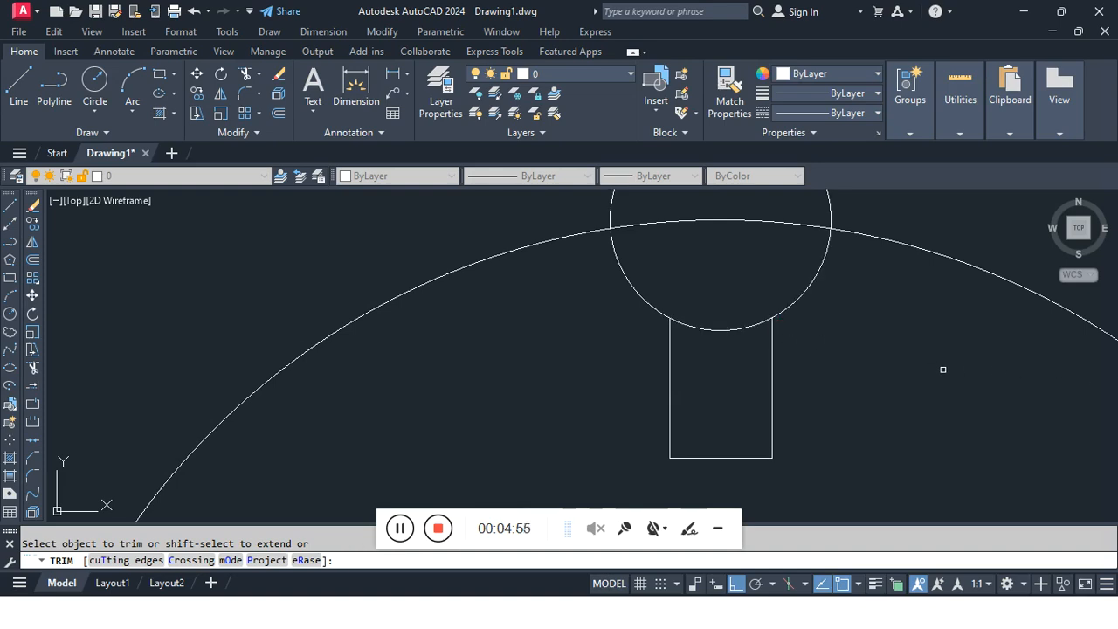
click(772, 342)
click(725, 325)
scroll(689, 409, down, 5)
key(Escape)
- Create a polar array of the keyhole outline around the large circle's centre with 13 items
scroll(690, 391, down, 2)
scroll(695, 380, up, 7)
scroll(690, 381, down, 5)
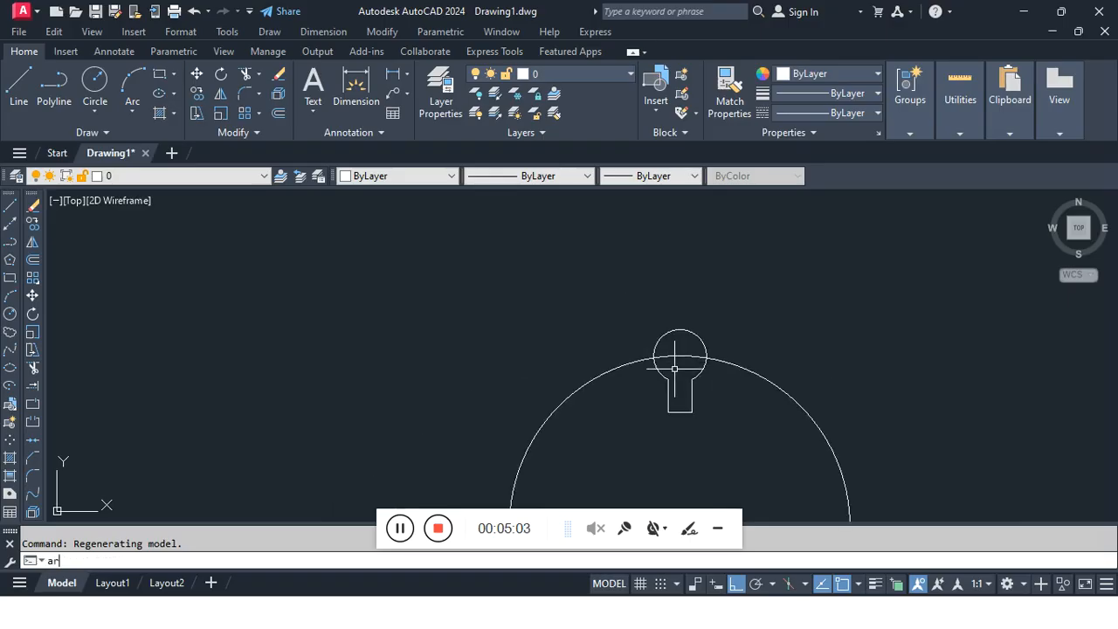
key(Return)
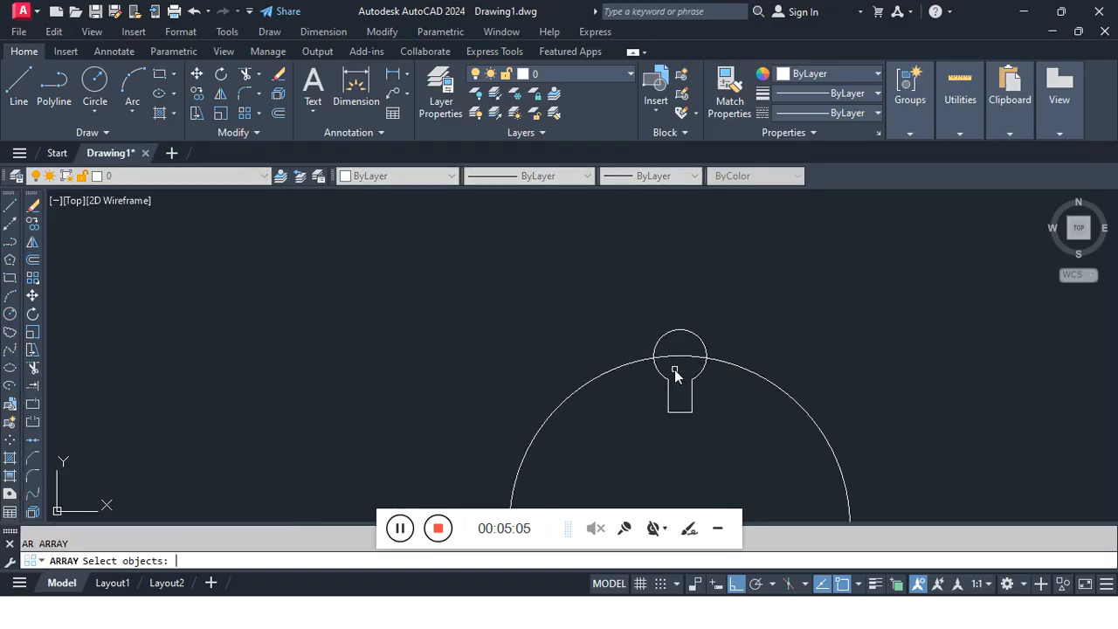
click(627, 304)
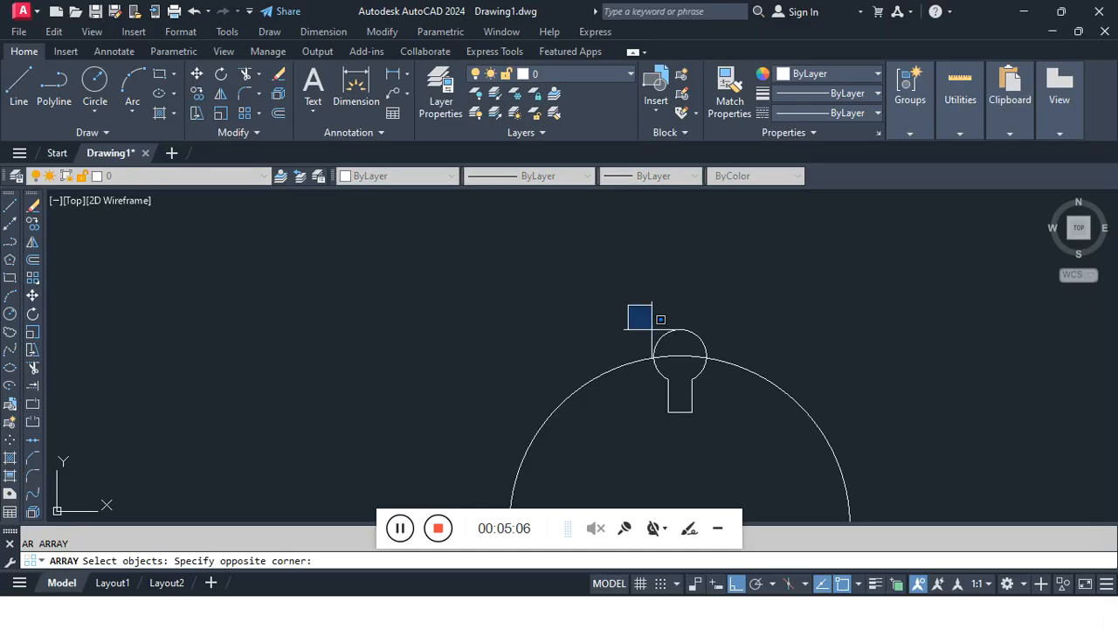
click(732, 443)
key(Return)
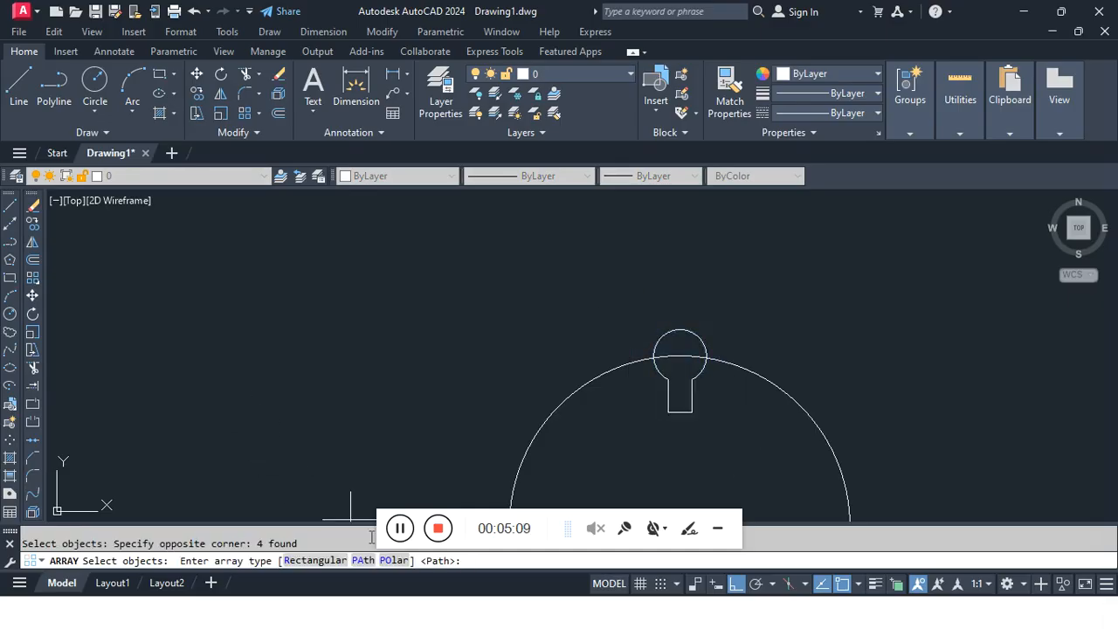
click(393, 560)
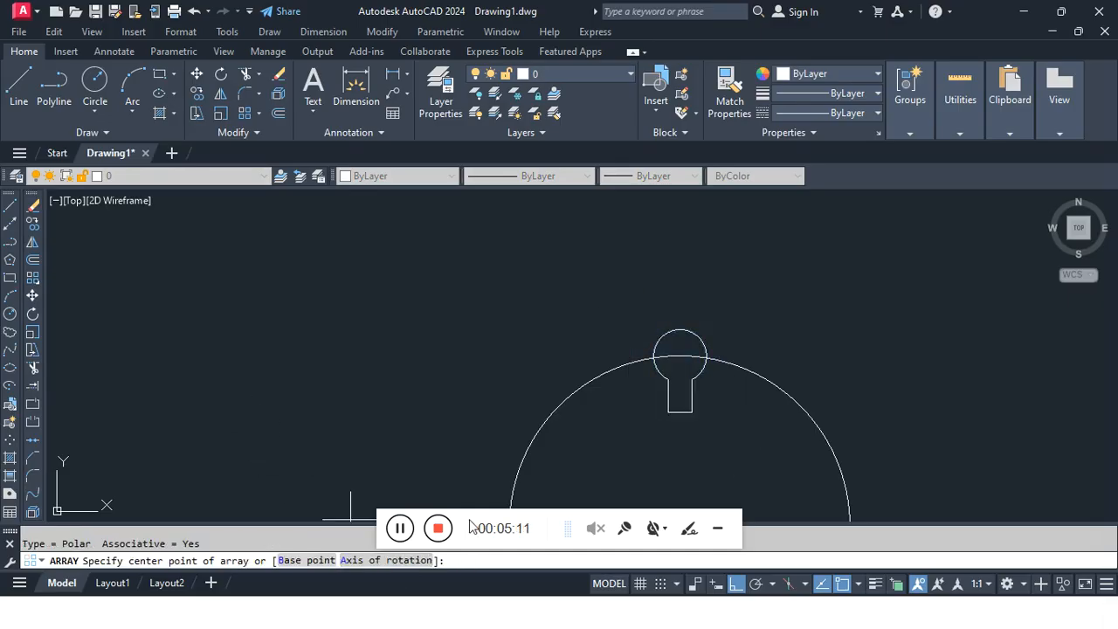
scroll(673, 375, down, 3)
click(678, 431)
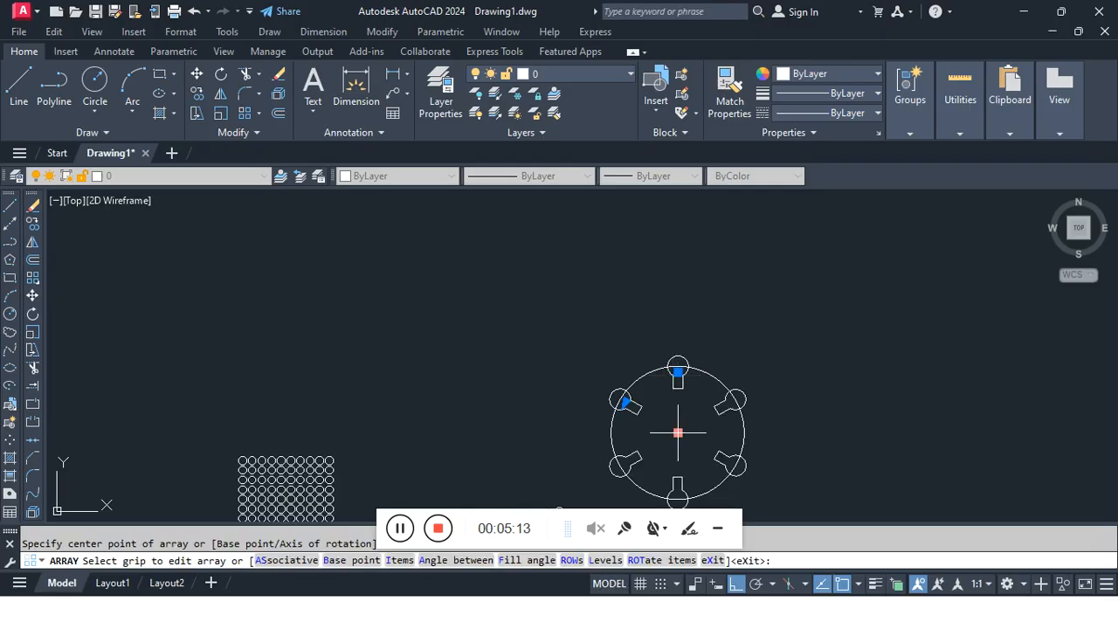
click(180, 77)
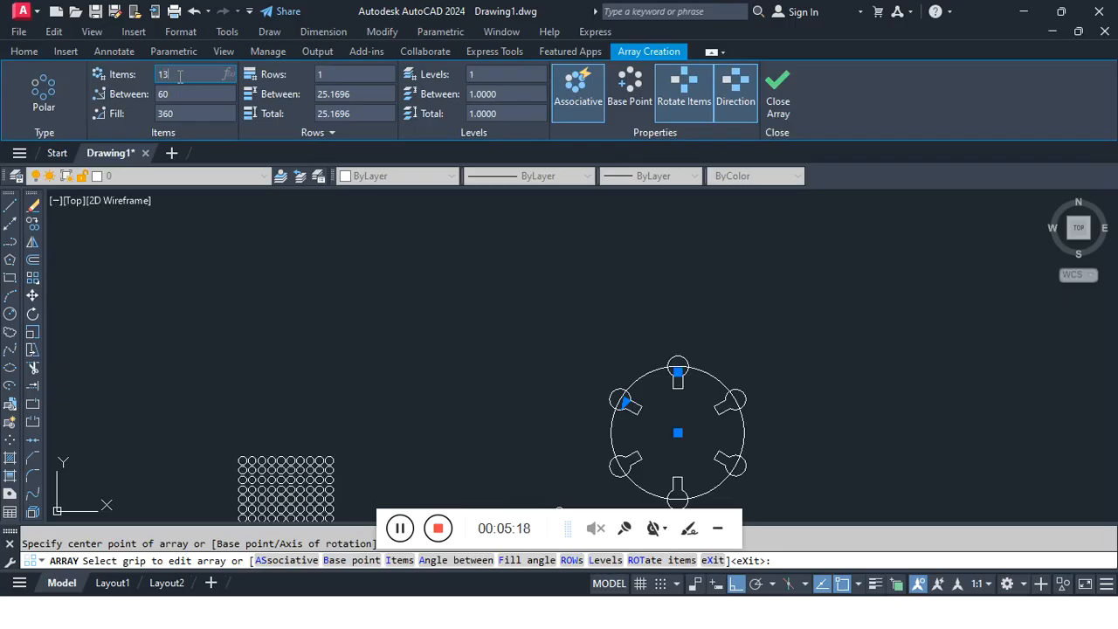
key(Return)
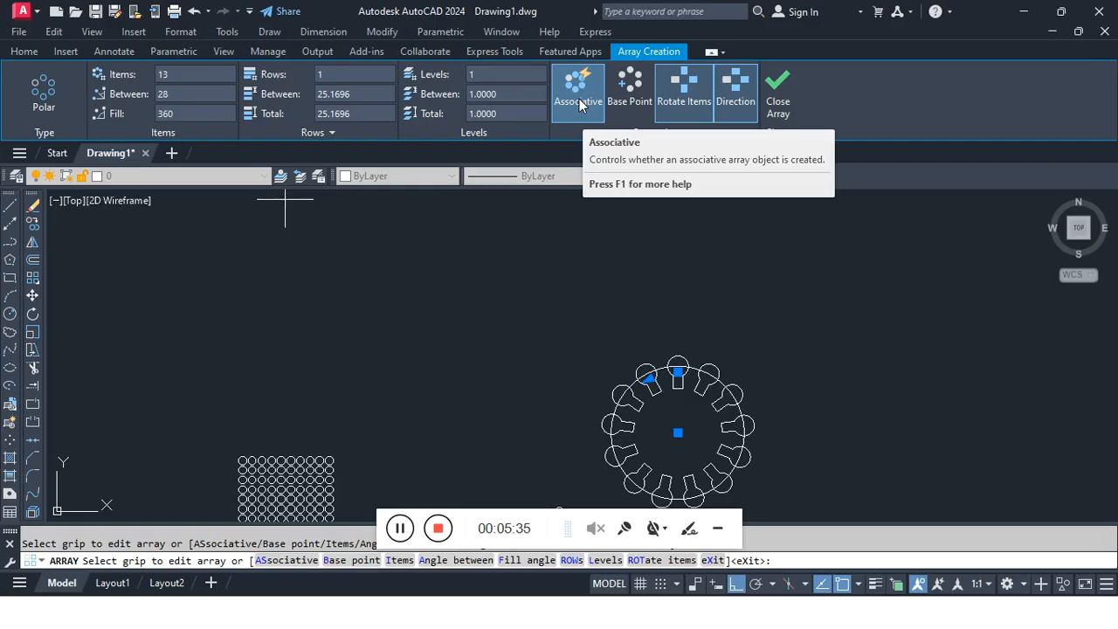
- Accept the polar array of the keyhole outline and close its settings
click(778, 91)
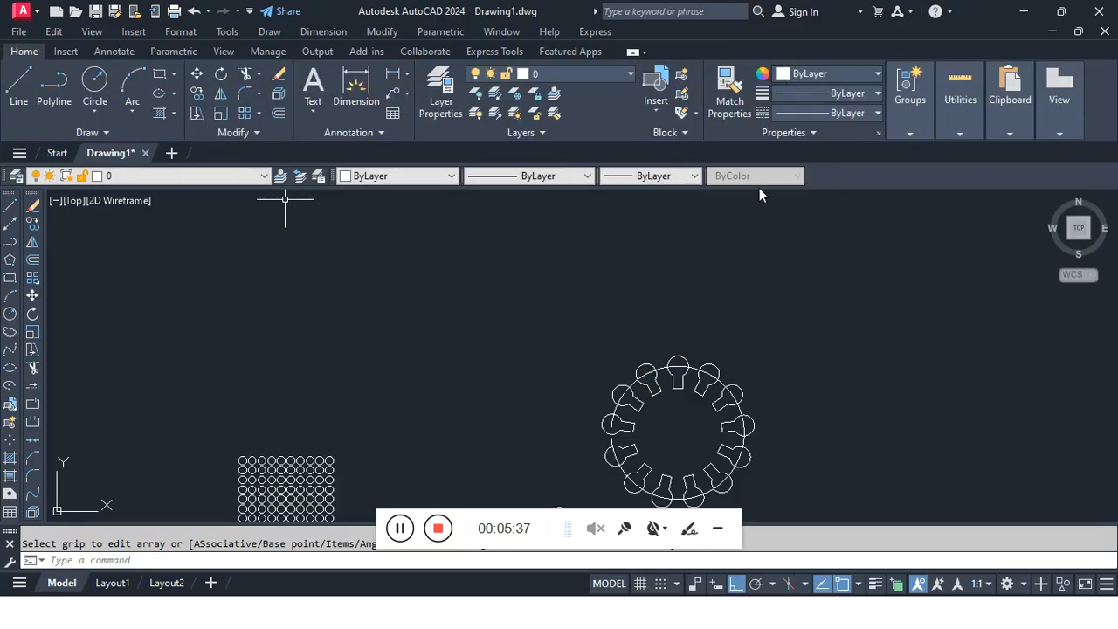
- Try trimming the top keyhole's arc between the large circle and its right vertical line, and undo the trim
scroll(677, 372, up, 4)
text(t)
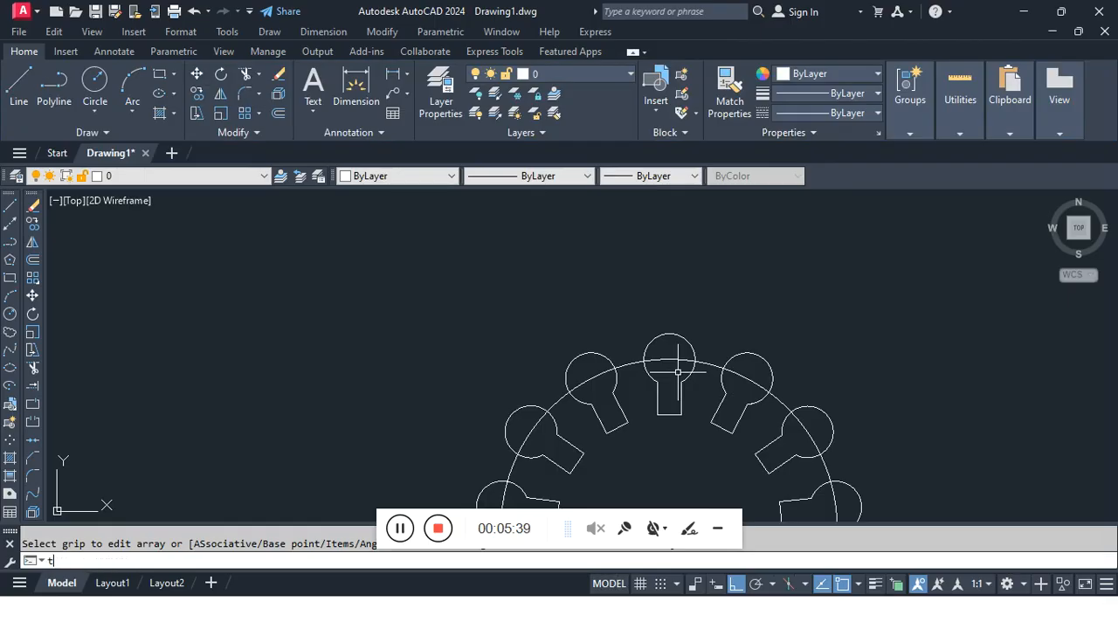
text(r)
key(Return)
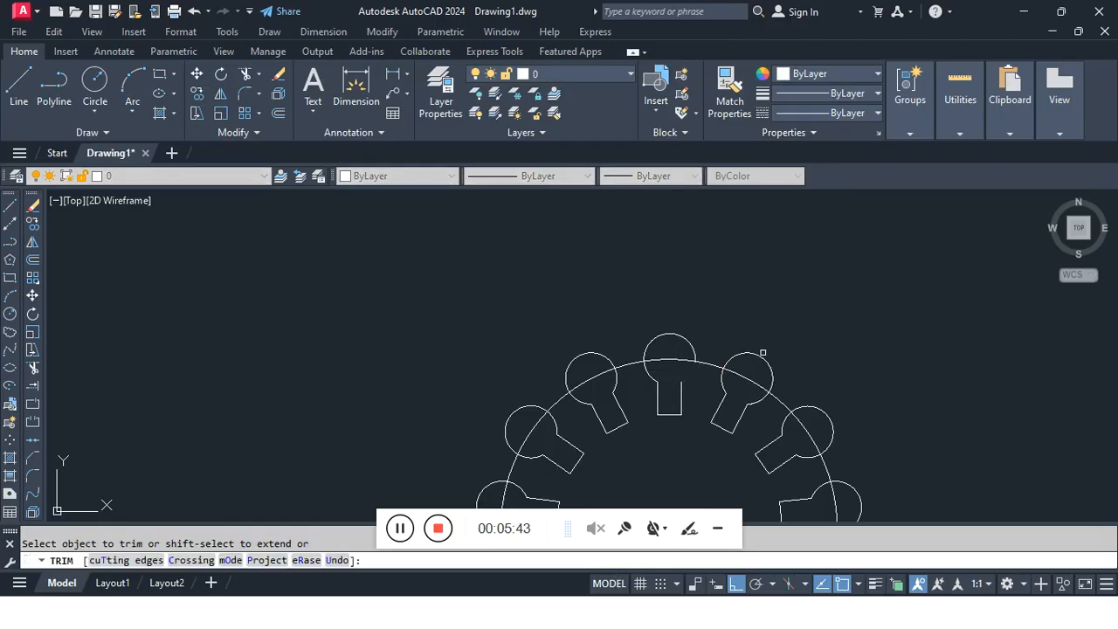
key(ctrl+z)
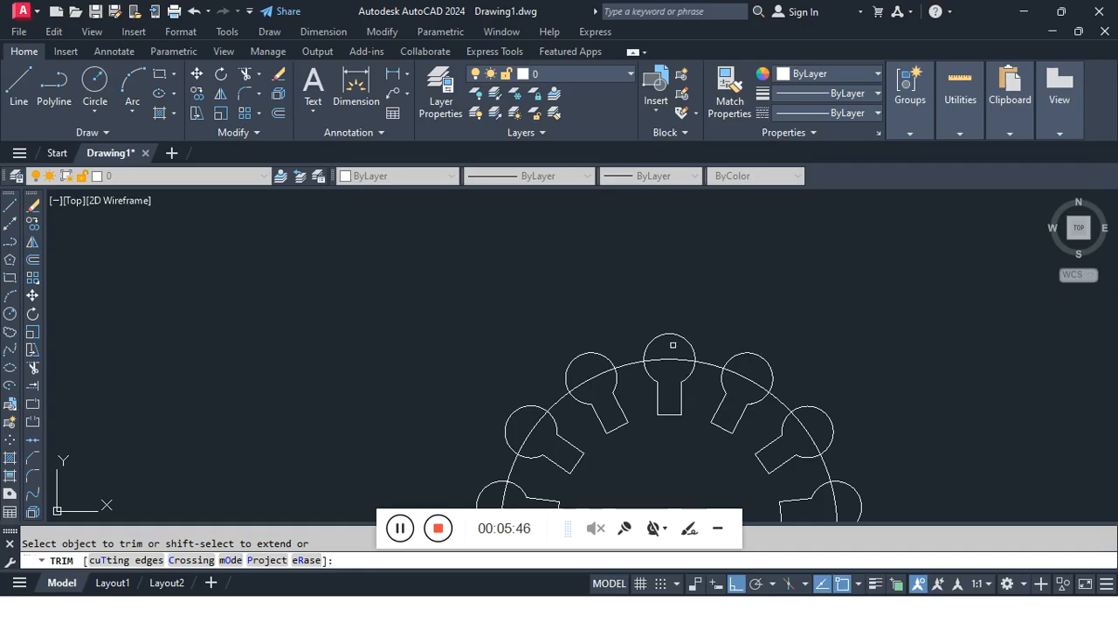
key(Escape)
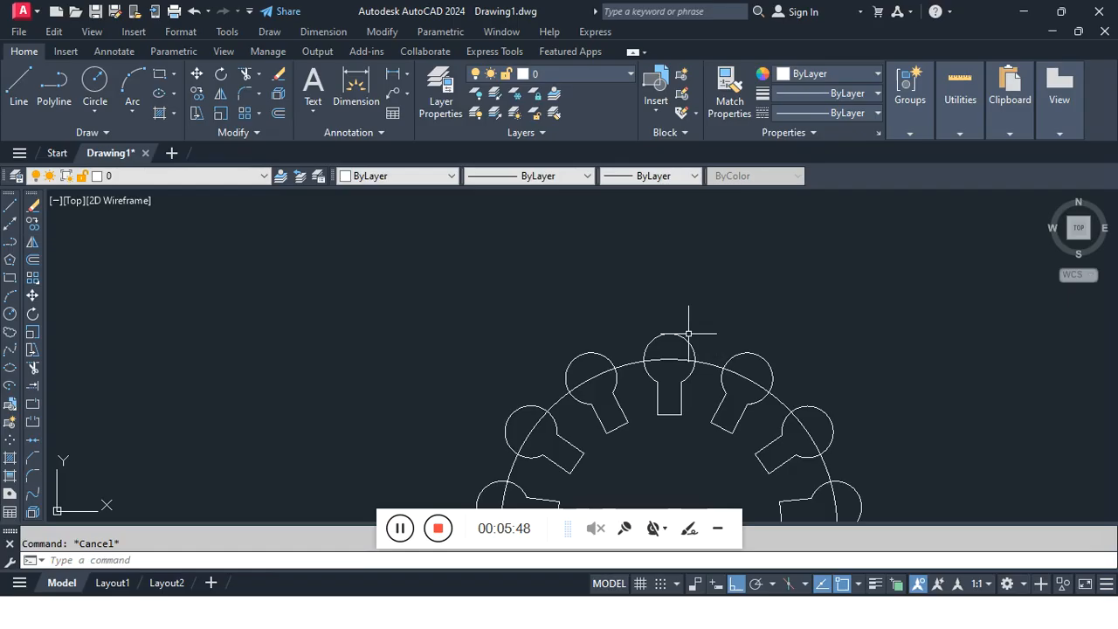
- Select the arc of the top keyhole in the polar array to inspect its properties
click(683, 335)
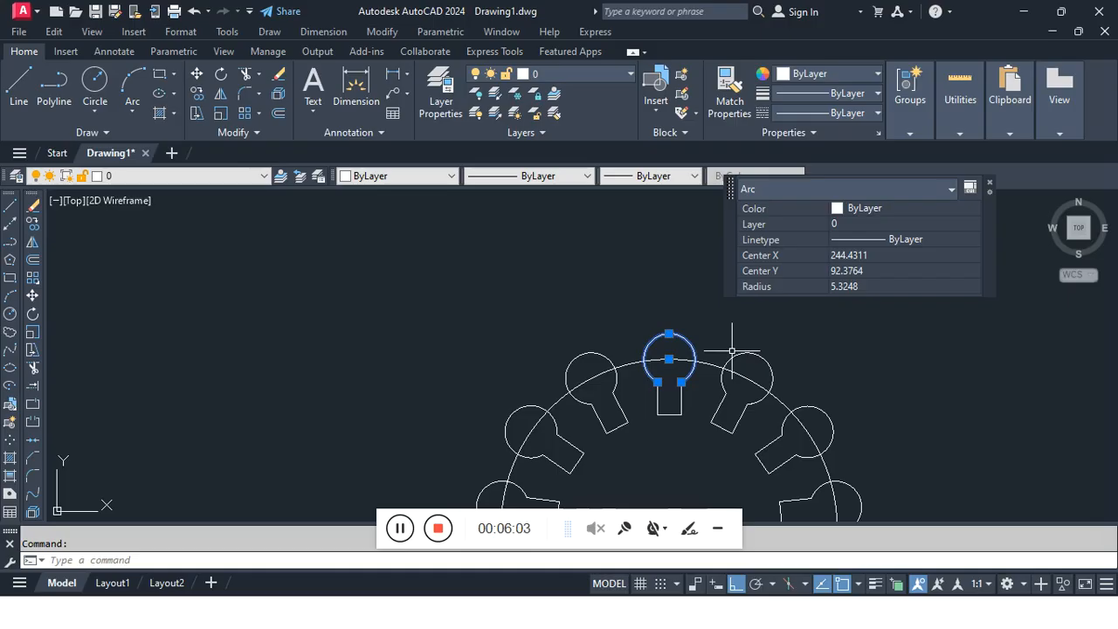
scroll(732, 351, down, 2)
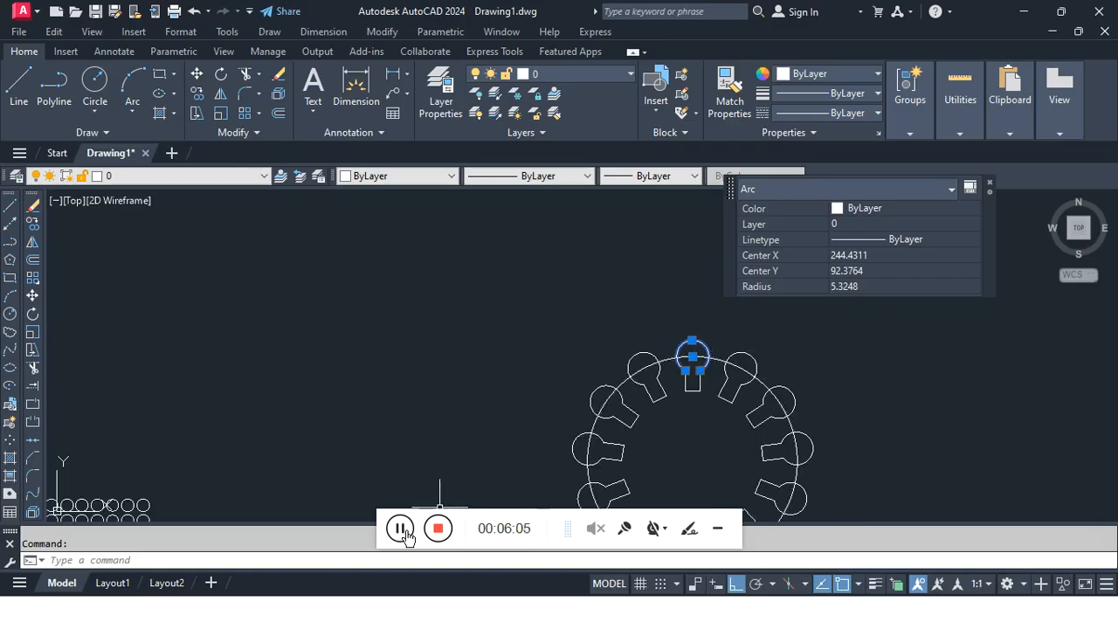